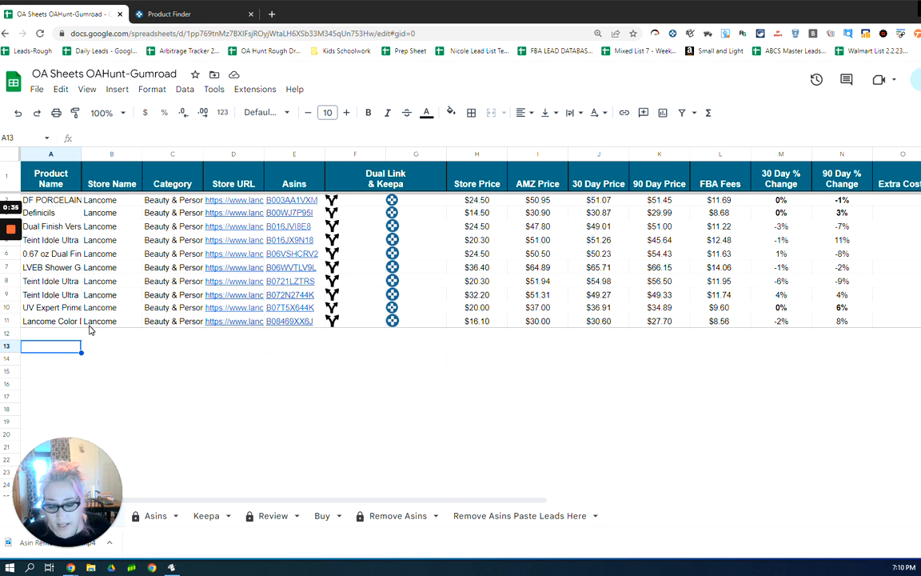
# - Copy the ASINs in A2:A11 of the Asins sheet
pyautogui.click(148, 516)
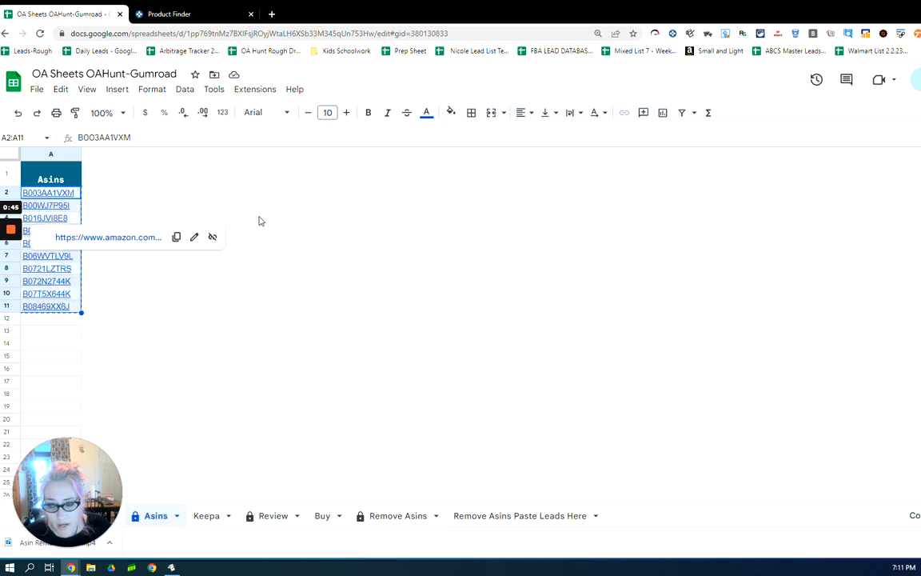
pyautogui.click(67, 195)
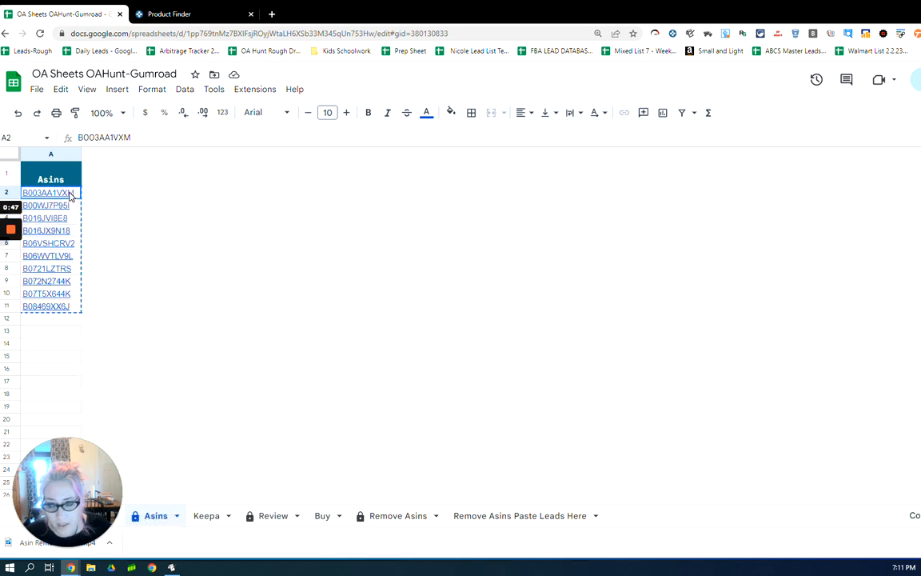
pyautogui.keyDown('shift'); pyautogui.click(48, 314); pyautogui.keyUp('shift')
pyautogui.rightClick(48, 314)
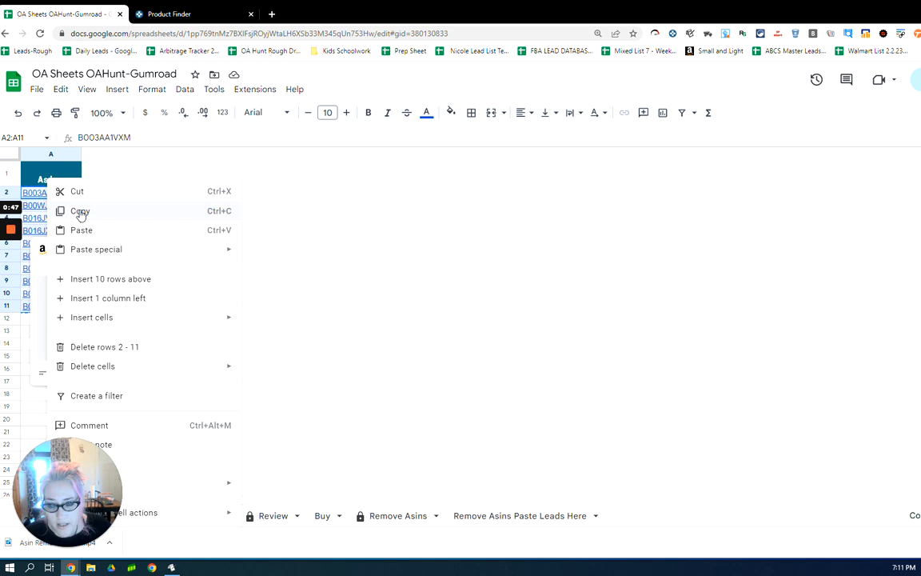
pyautogui.click(80, 212)
# - Switch to Keepa and open the Product Viewer from its premium data section
pyautogui.click(198, 15)
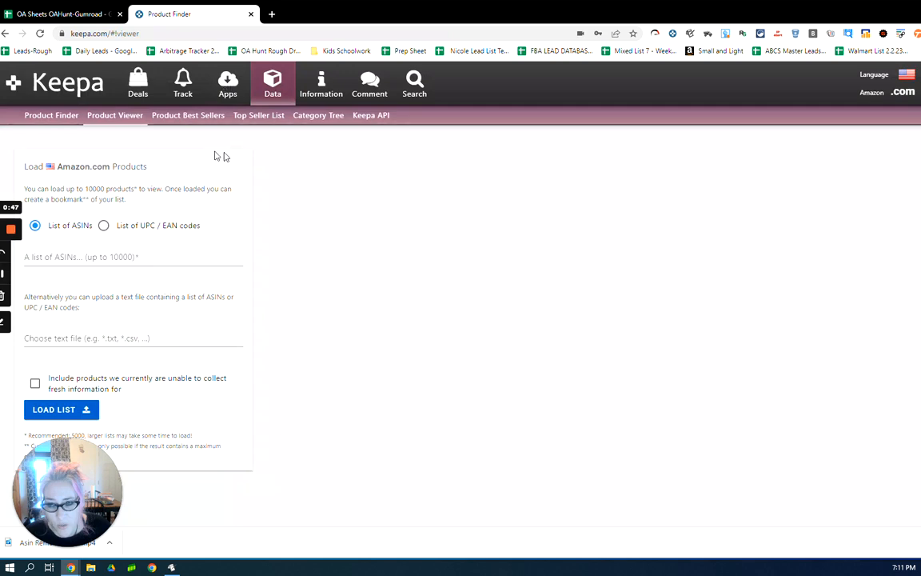
pyautogui.click(76, 96)
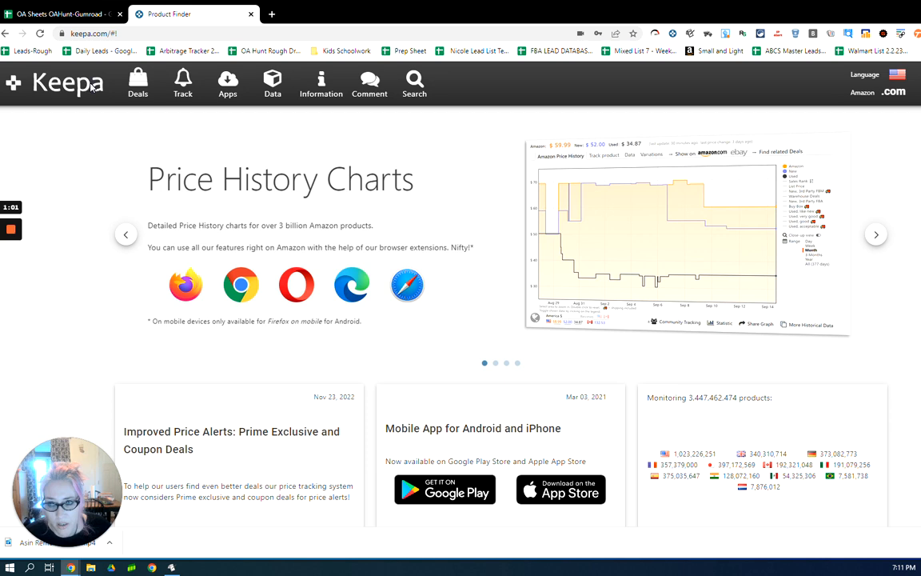
pyautogui.click(273, 84)
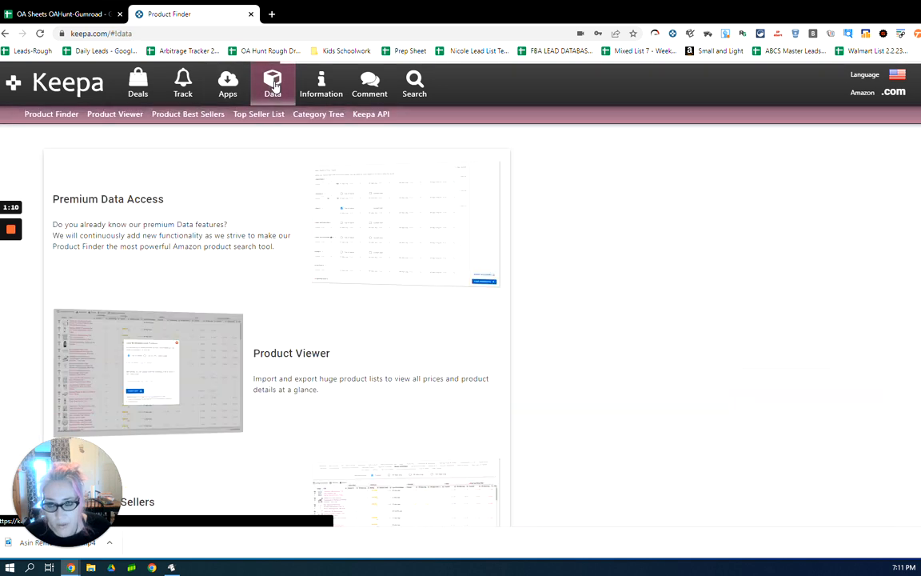
pyautogui.click(282, 353)
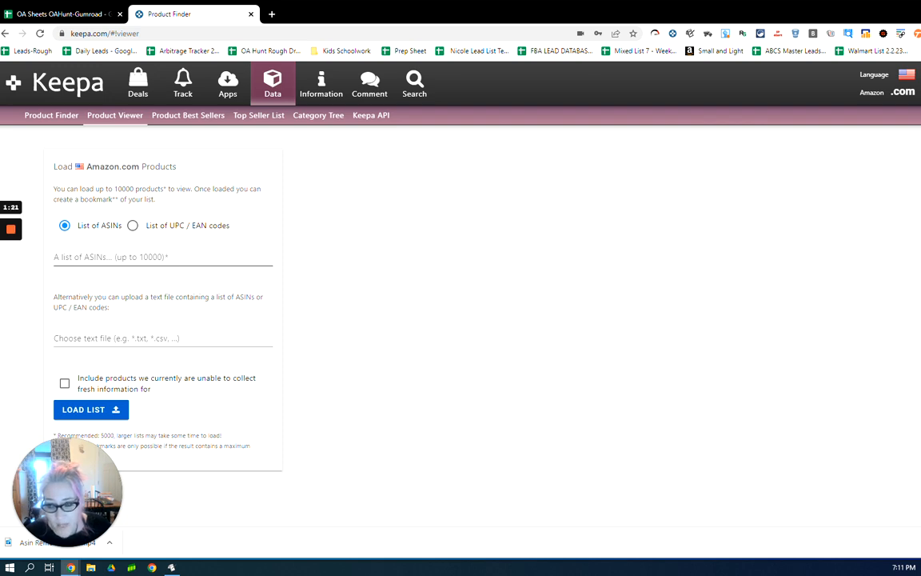
# - Paste the copied ASINs into the Product Viewer's list of ASINs and load the list
pyautogui.click(60, 258)
pyautogui.rightClick(60, 259)
pyautogui.click(90, 341)
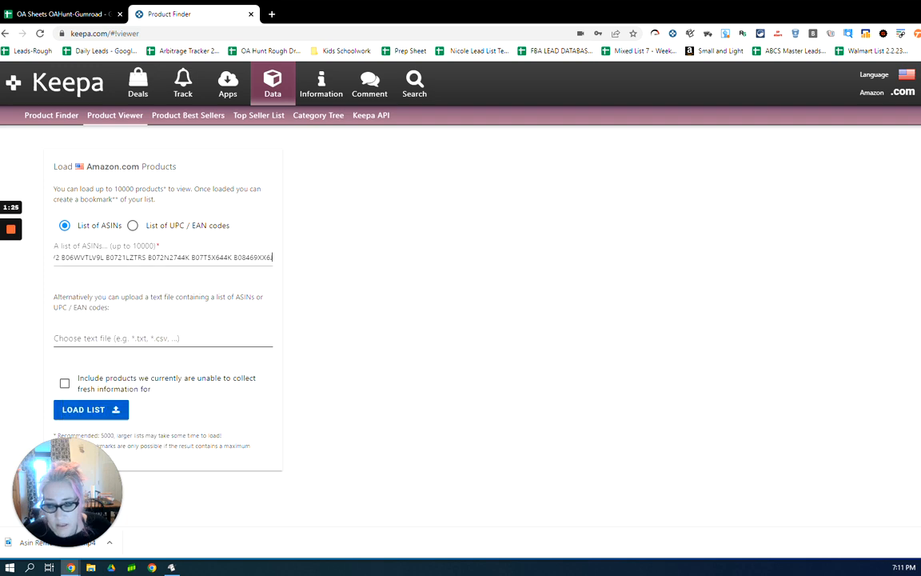
pyautogui.click(97, 409)
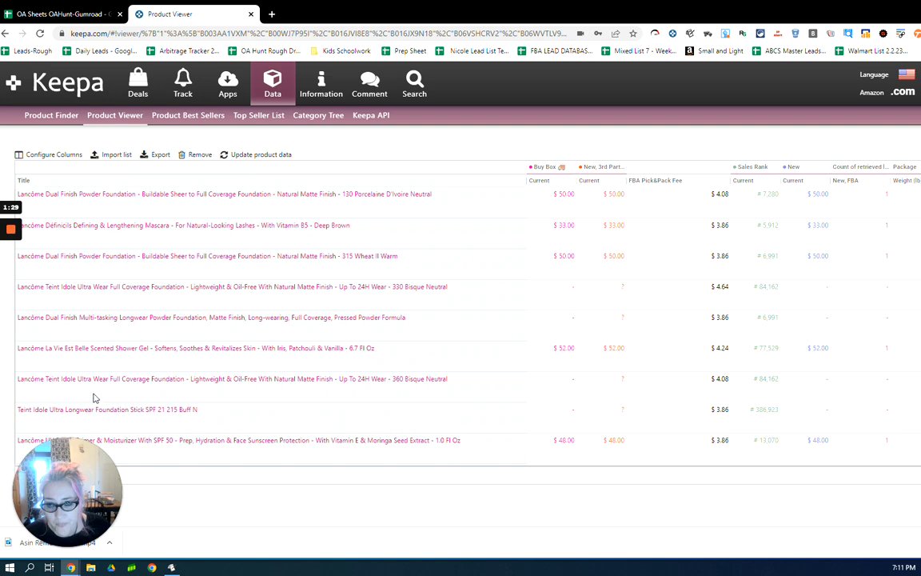
# - Export the loaded product table with all active columns in Excel (.xlsx) format
pyautogui.moveTo(166, 264)
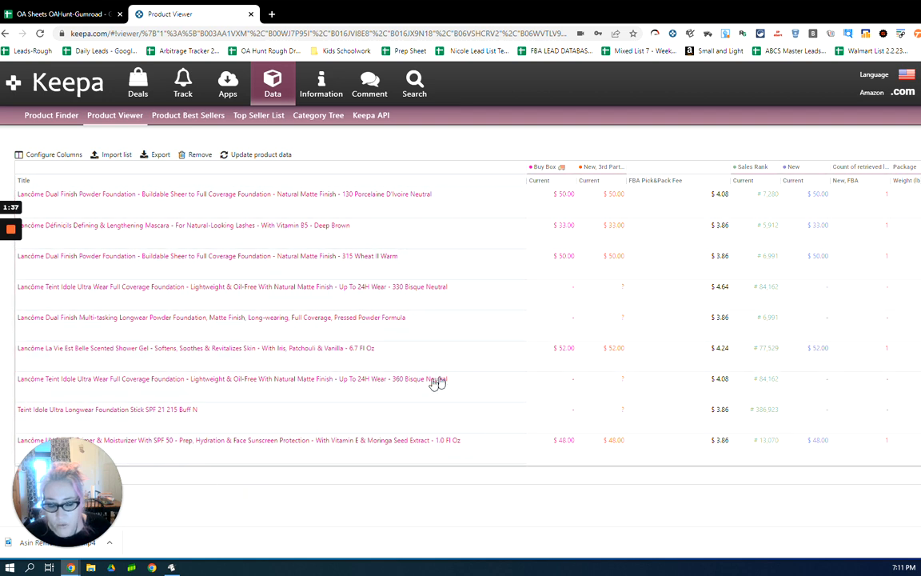
pyautogui.moveTo(508, 418)
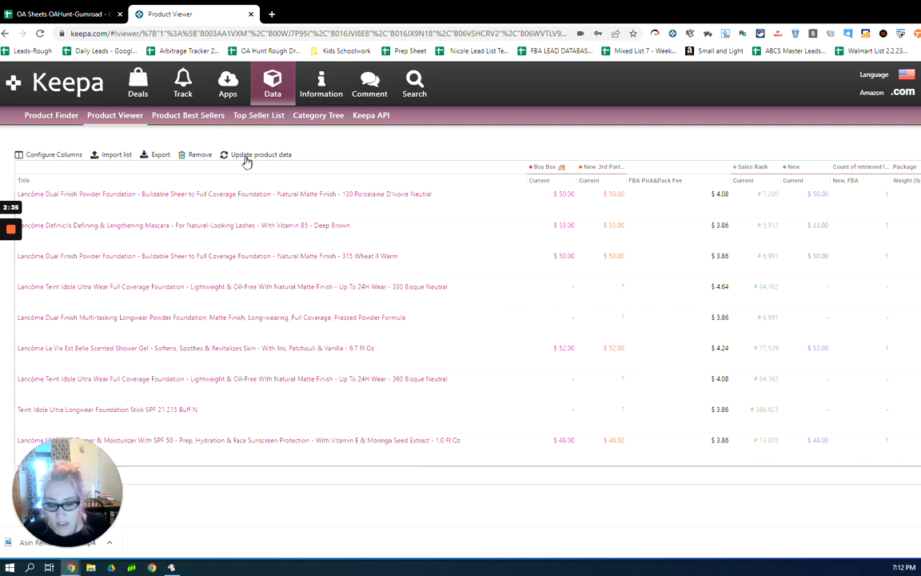
pyautogui.click(160, 156)
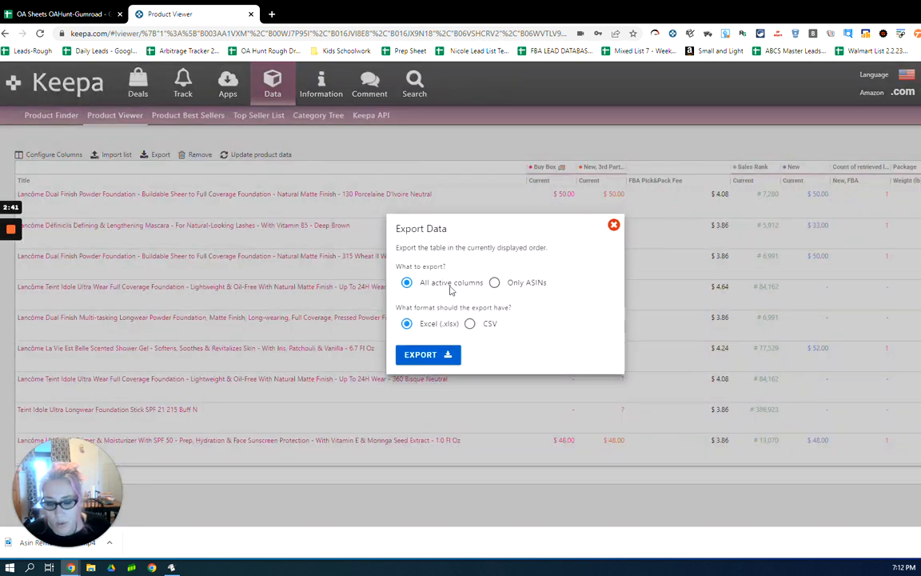
pyautogui.click(425, 356)
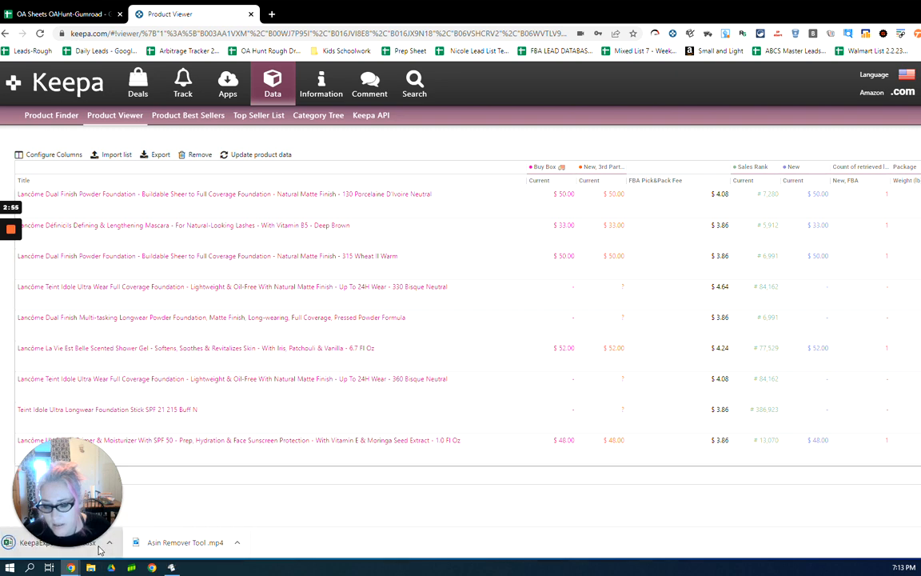
# - Open the downloaded Keepa export in Excel and enable editing
pyautogui.click(56, 543)
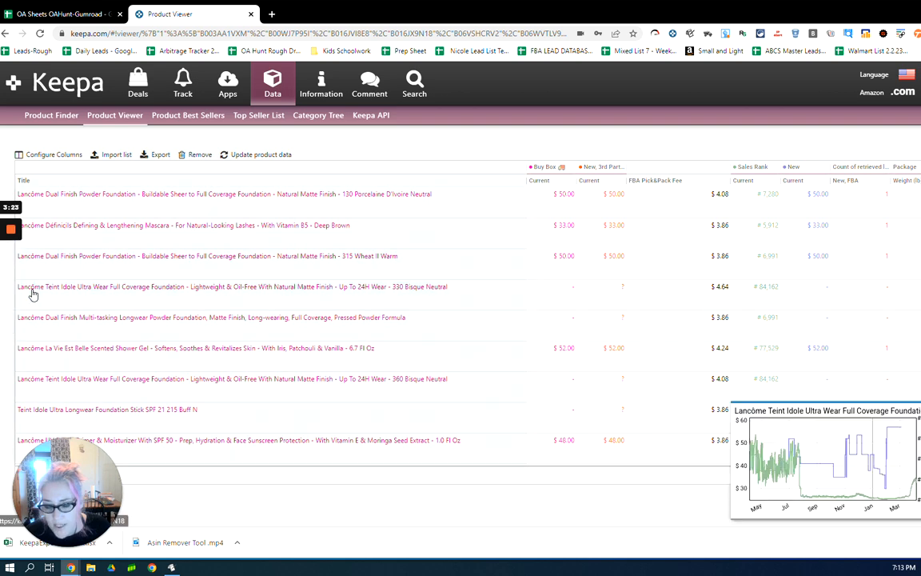
pyautogui.click(13, 273)
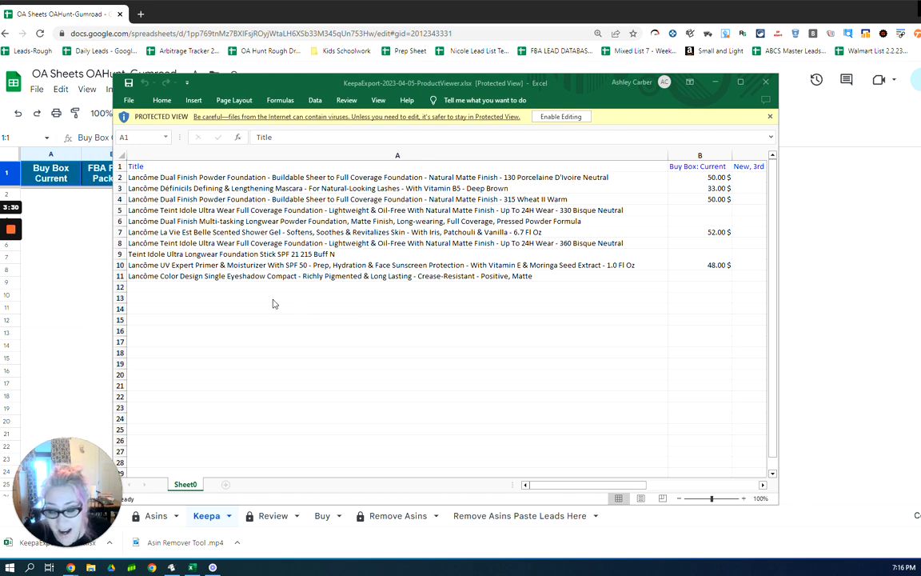
pyautogui.click(562, 118)
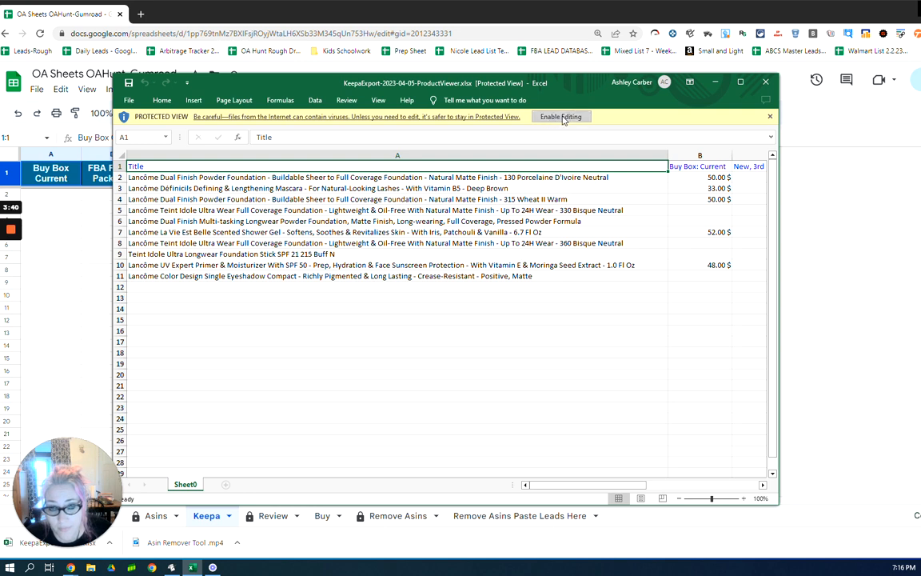
pyautogui.click(557, 118)
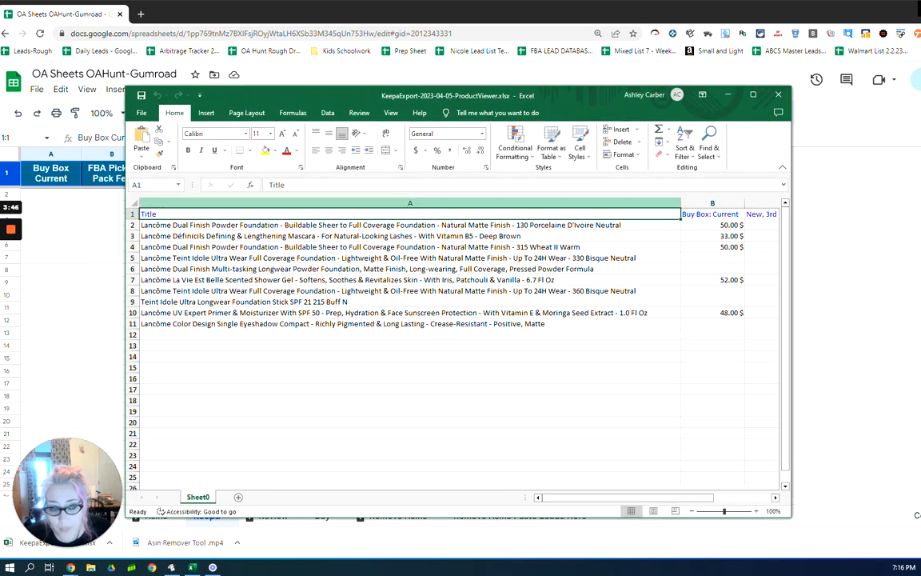
# - Narrow the Title column and move the workbook window below the Keepa sheet's header row in Google Sheets
pyautogui.moveTo(681, 203); pyautogui.dragTo(194, 203)
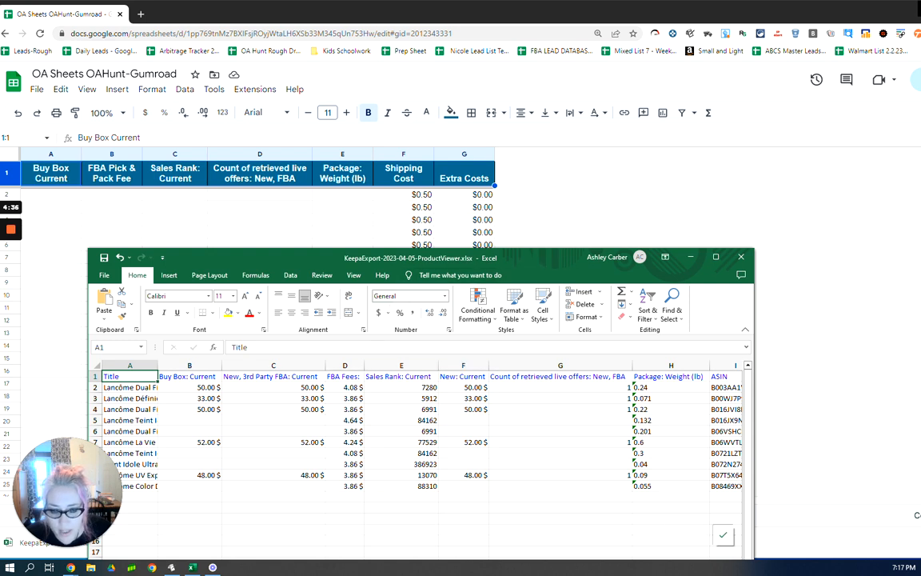
pyautogui.moveTo(486, 250); pyautogui.dragTo(591, 66)
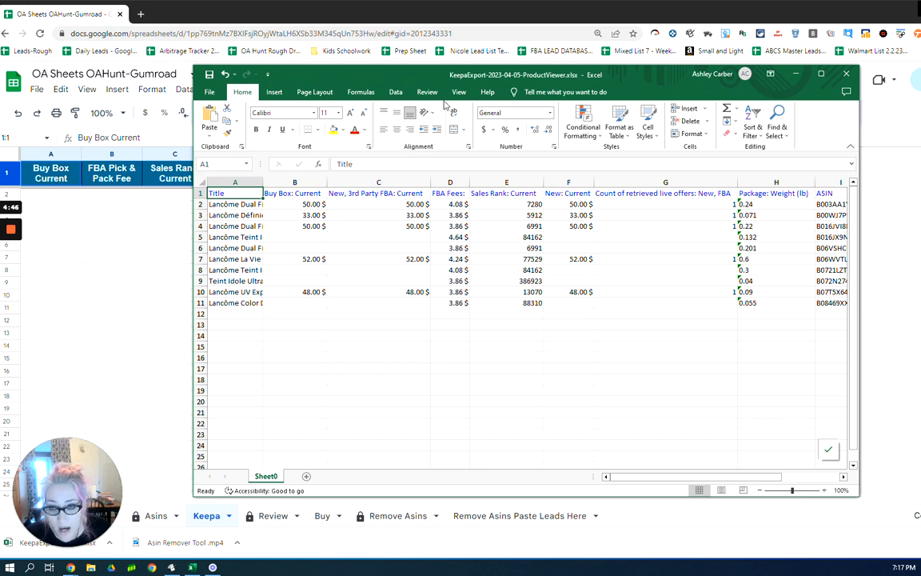
pyautogui.moveTo(446, 74); pyautogui.dragTo(509, 145)
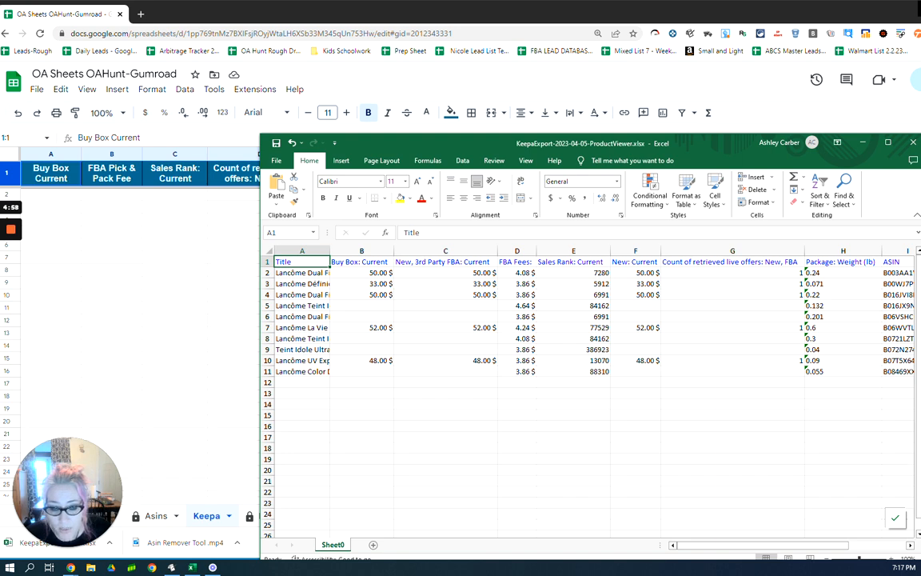
# - Enter 19.00 as the New, 3rd Party FBA price in row 5
pyautogui.click(361, 305)
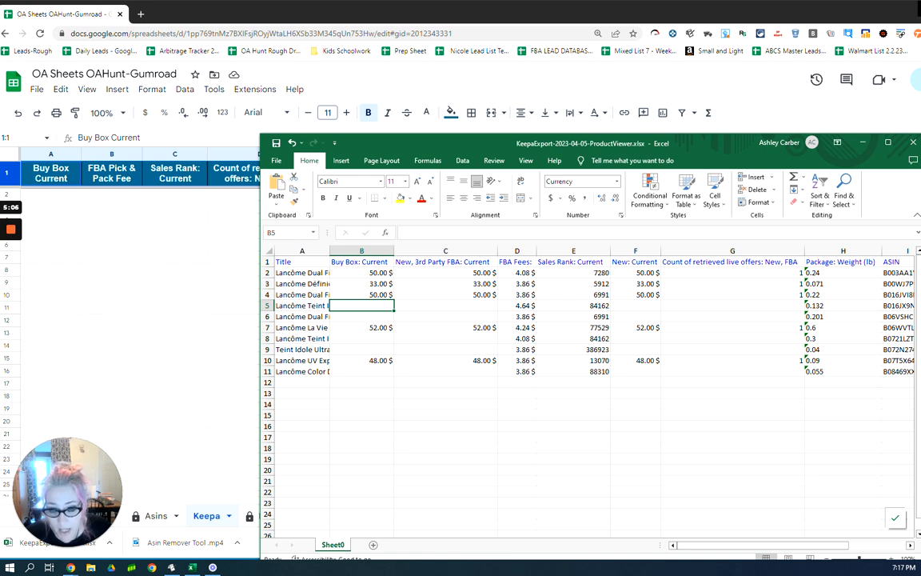
pyautogui.click(446, 305)
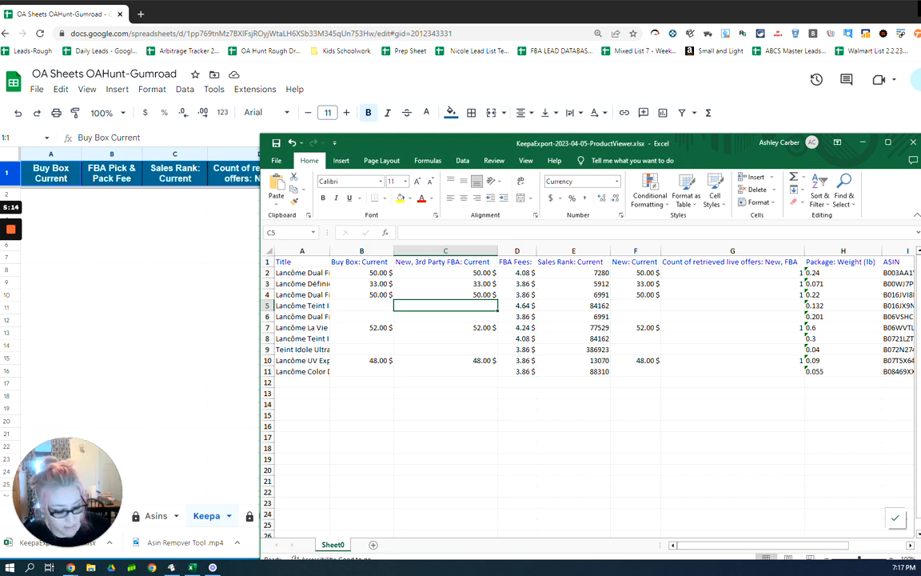
pyautogui.press('BackSpace')
pyautogui.write('19.00')
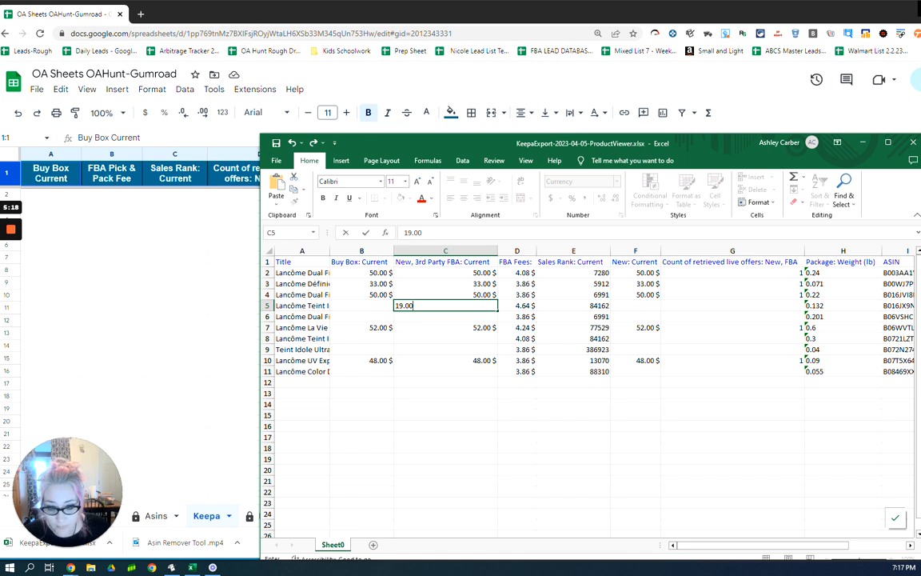
pyautogui.click(443, 327)
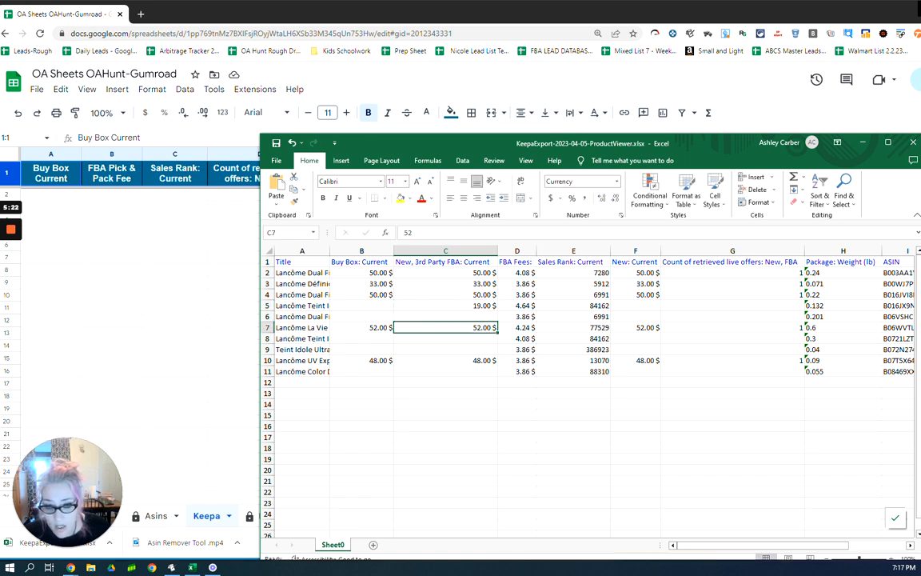
# - Enter 19.00 as the Buy Box price in row 5 and clear the New, 3rd Party FBA price beside it
pyautogui.click(362, 305)
pyautogui.write('1')
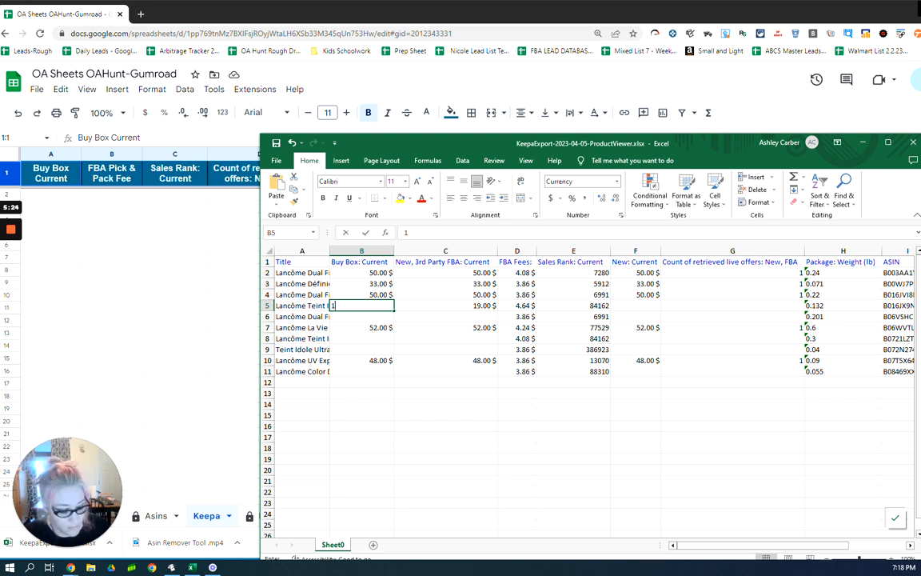
pyautogui.write('9.00')
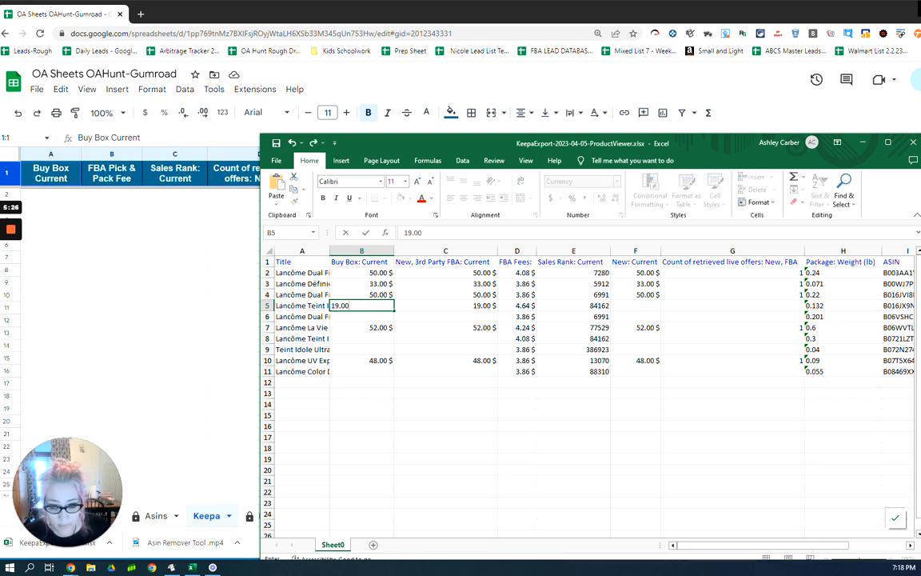
pyautogui.press('Return')
pyautogui.click(445, 306)
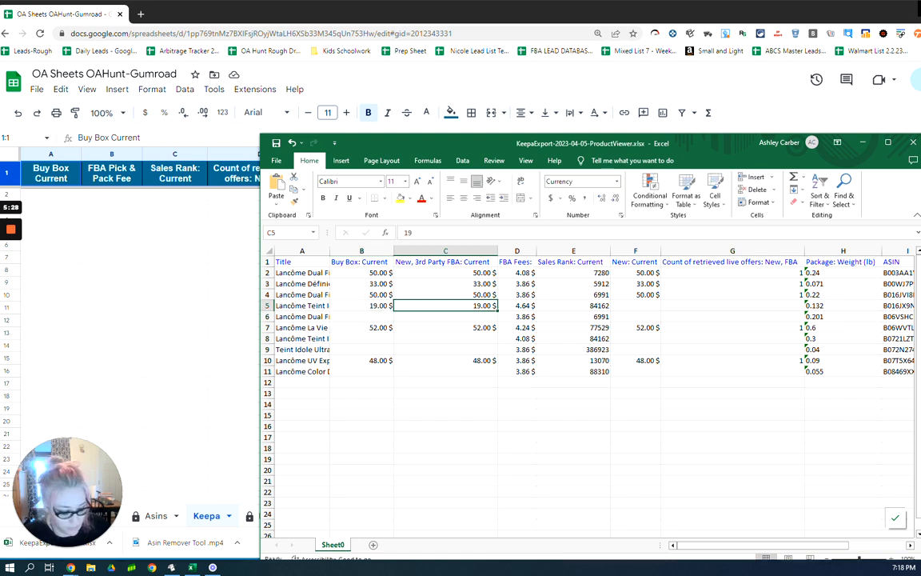
pyautogui.press('Delete')
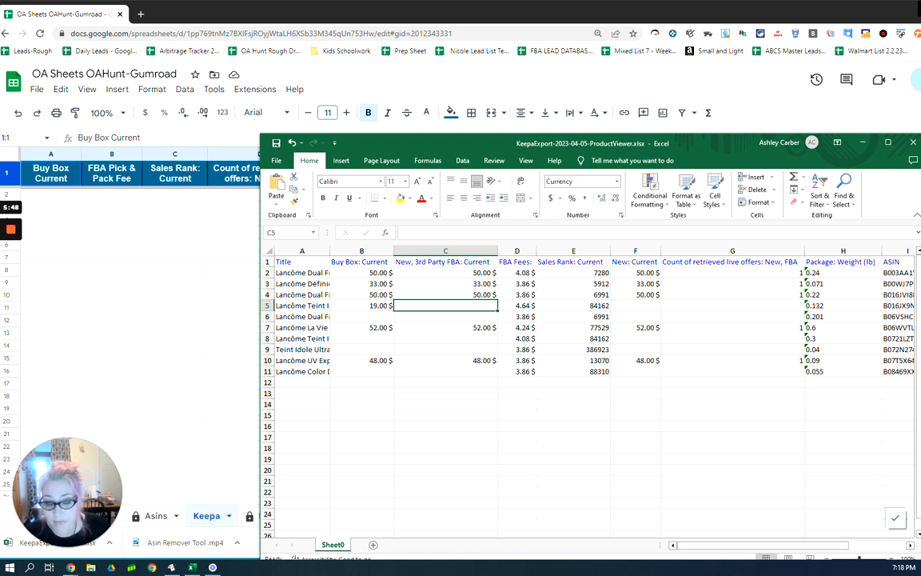
pyautogui.click(636, 251)
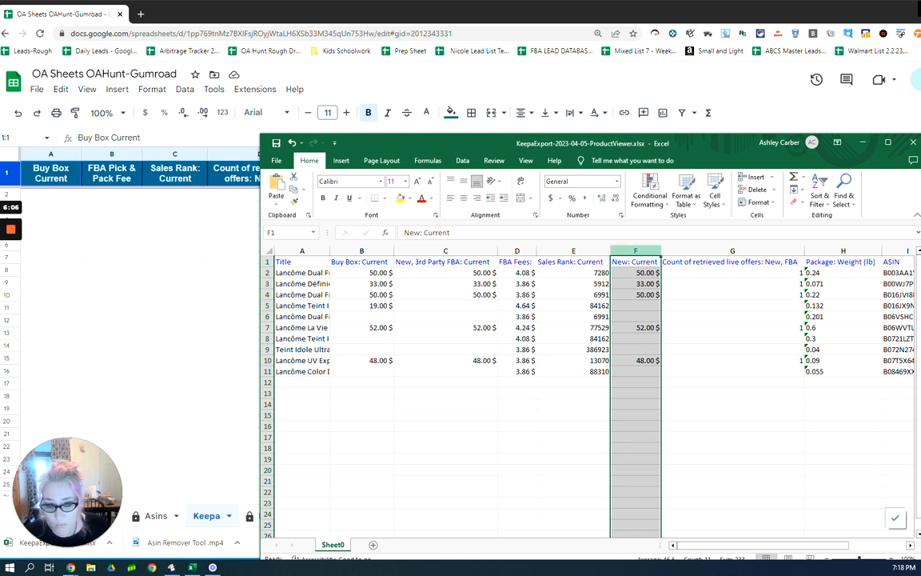
pyautogui.click(361, 317)
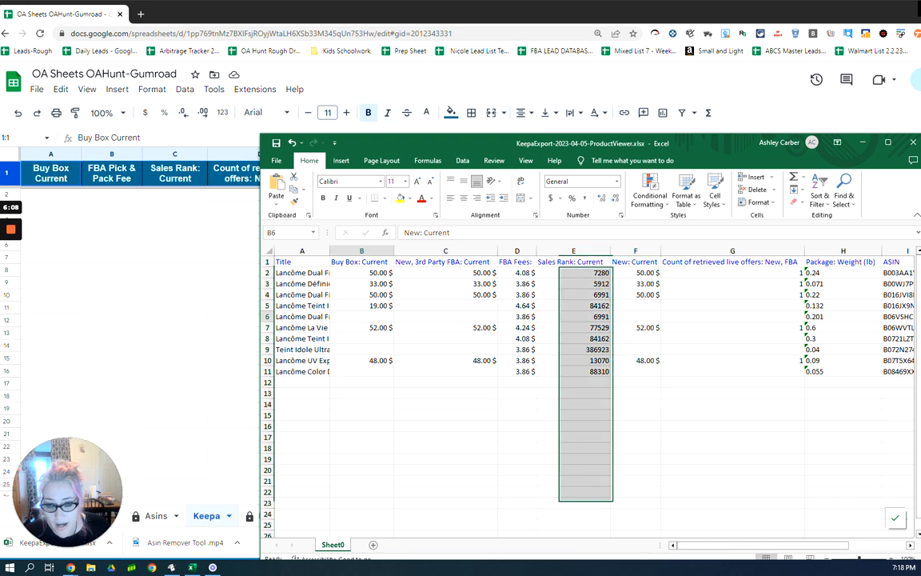
pyautogui.click(267, 317)
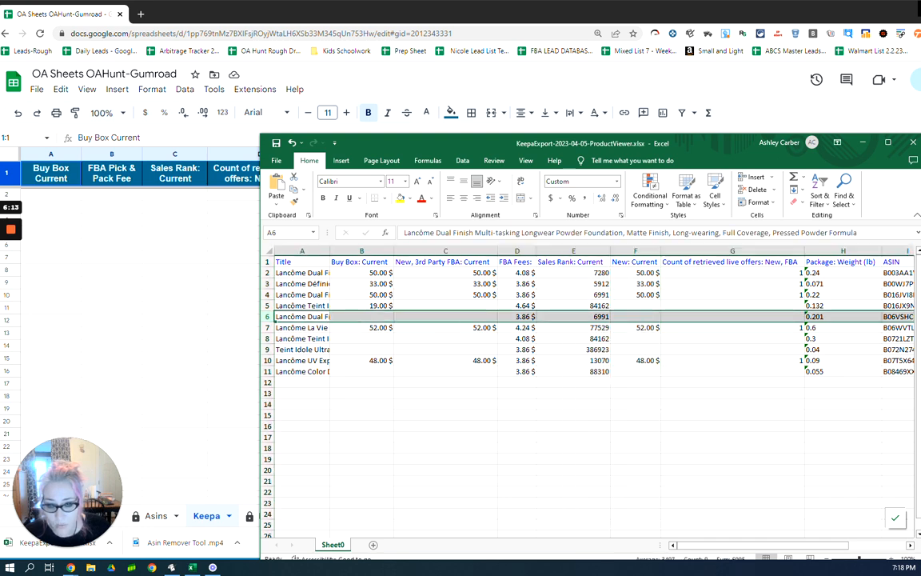
pyautogui.moveTo(267, 338); pyautogui.dragTo(267, 349)
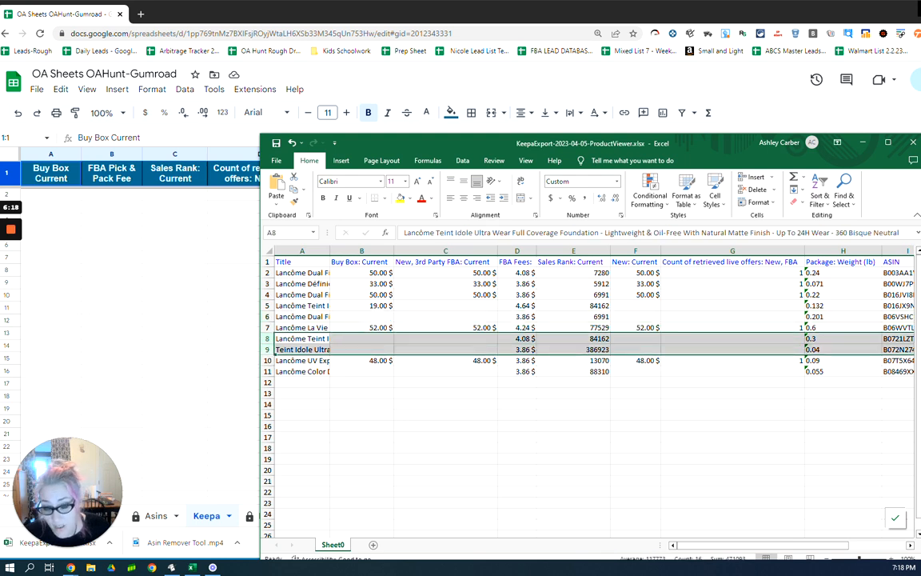
pyautogui.click(361, 338)
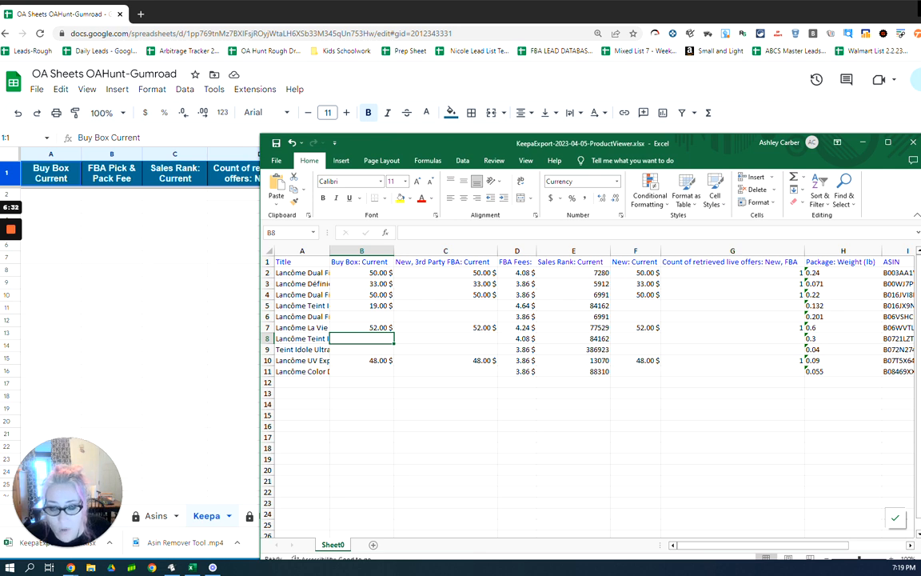
# - Delete the New, 3rd Party FBA: Current column from the Keepa export
pyautogui.click(446, 251)
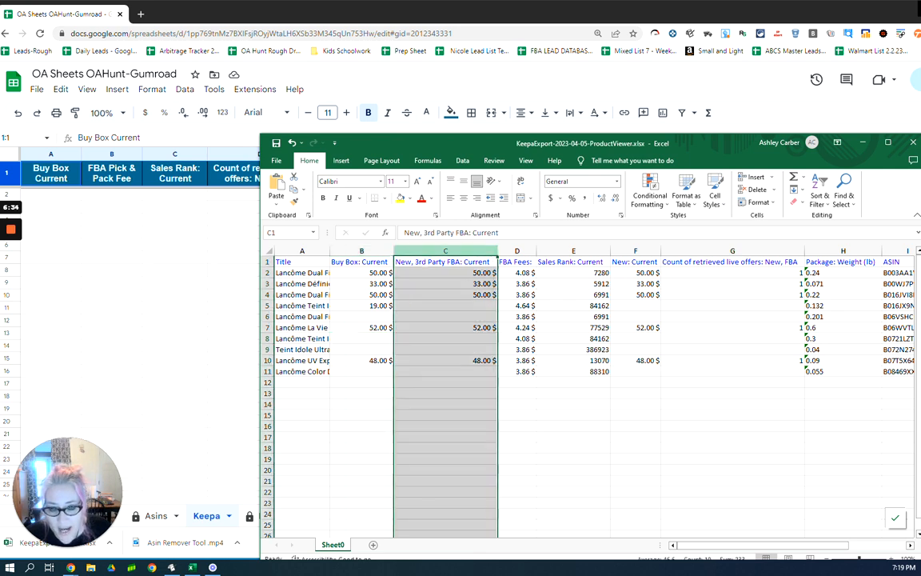
pyautogui.rightClick(443, 256)
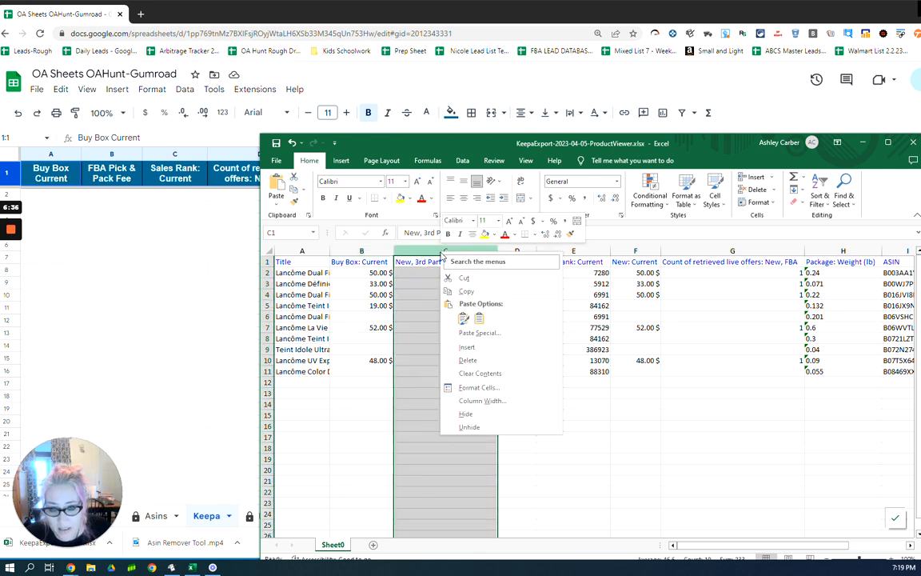
pyautogui.click(466, 361)
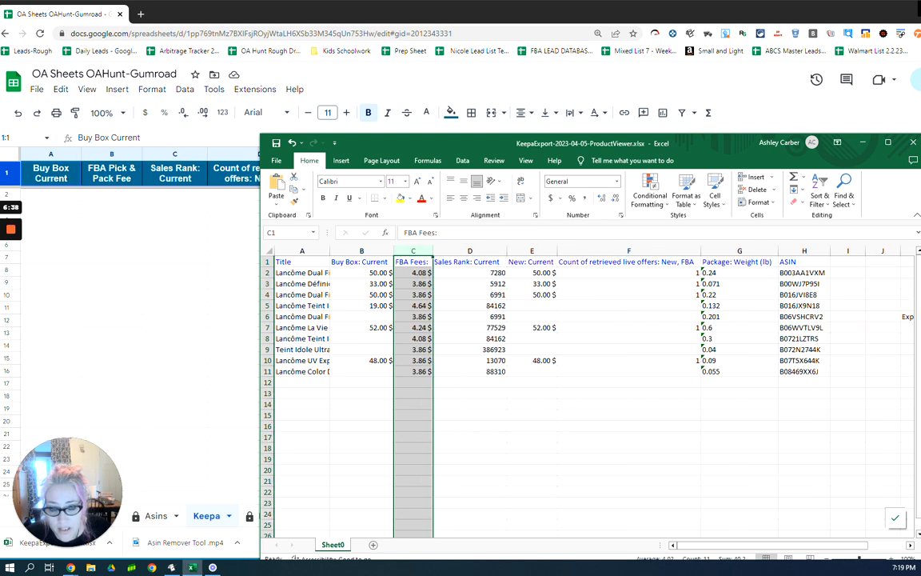
pyautogui.click(469, 251)
pyautogui.rightClick(469, 254)
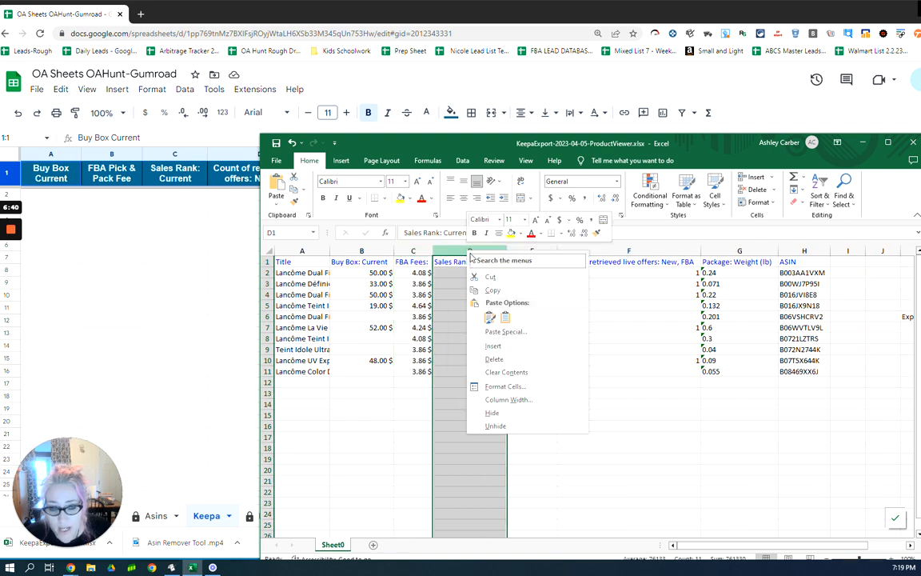
pyautogui.click(494, 359)
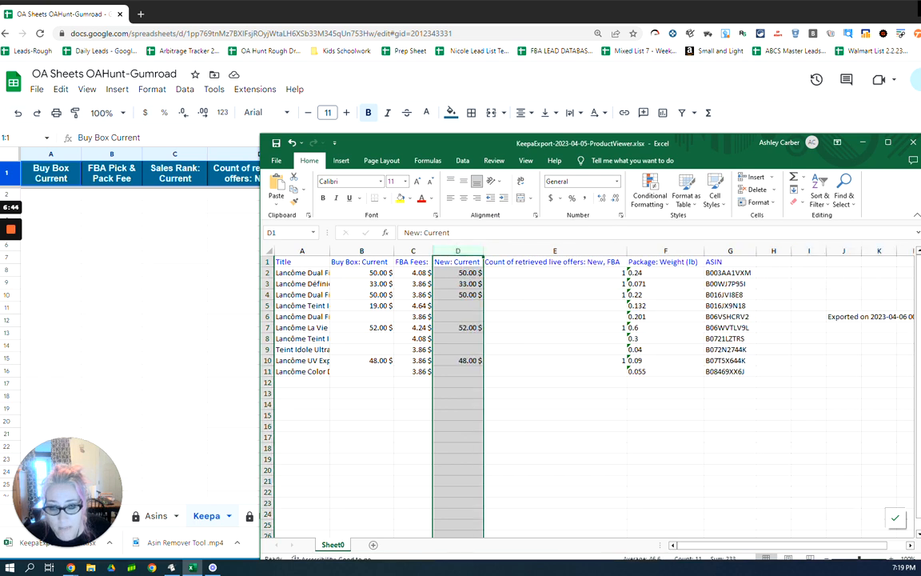
pyautogui.click(362, 251)
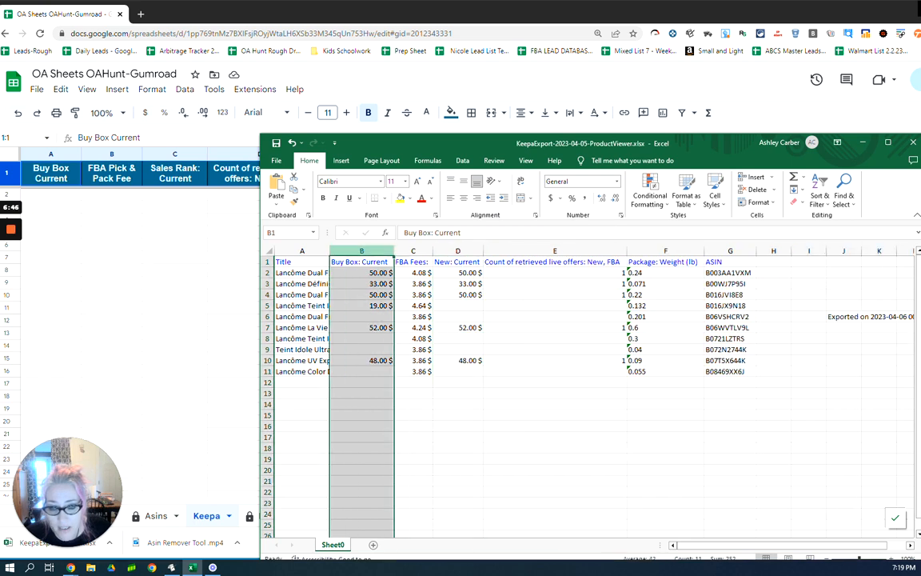
pyautogui.rightClick(367, 254)
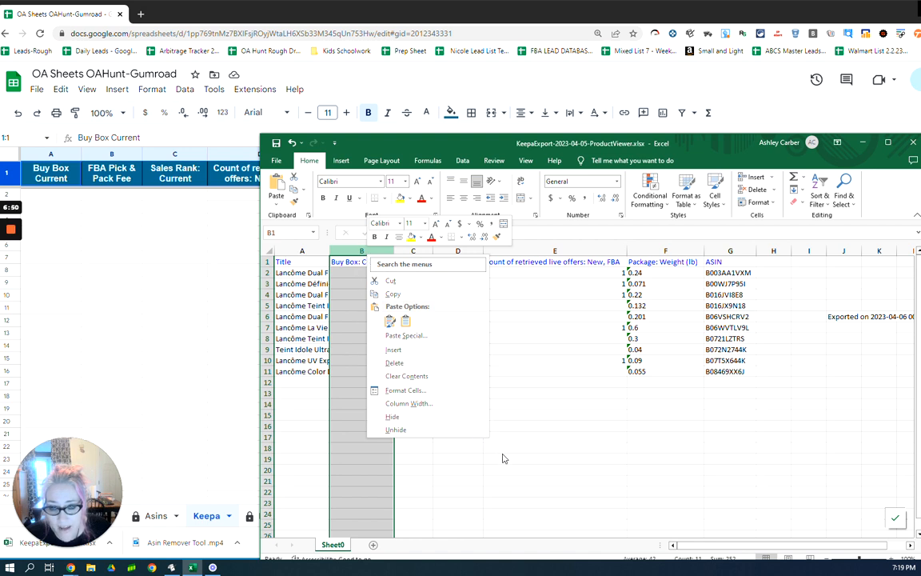
pyautogui.click(393, 295)
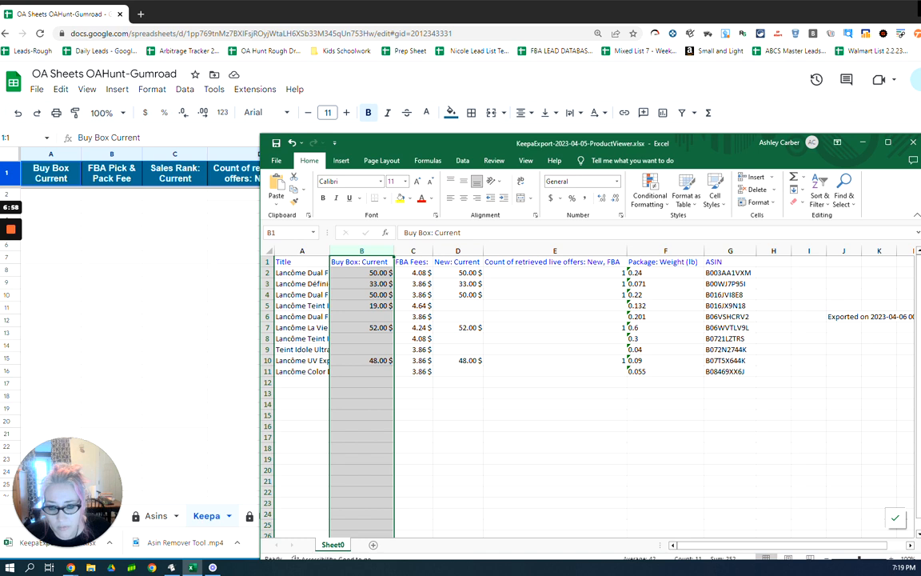
pyautogui.click(457, 250)
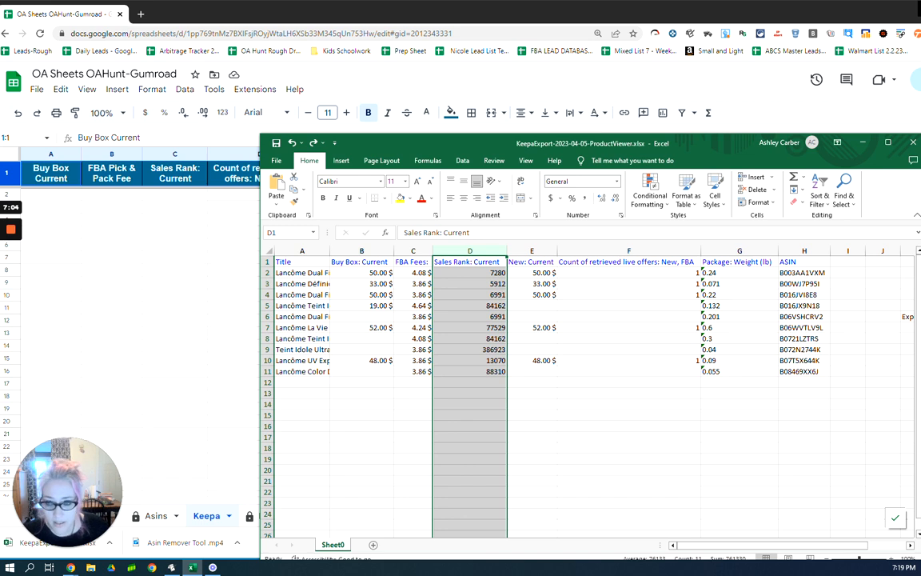
# - Delete the New: Current column and narrow the Count of retrieved live offers: New, FBA column
pyautogui.click(532, 251)
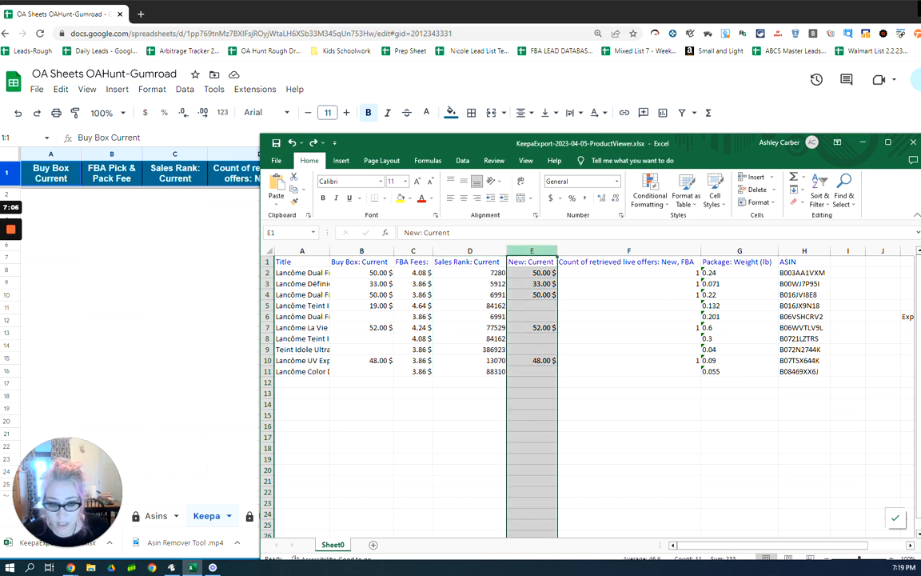
pyautogui.rightClick(540, 252)
pyautogui.click(577, 360)
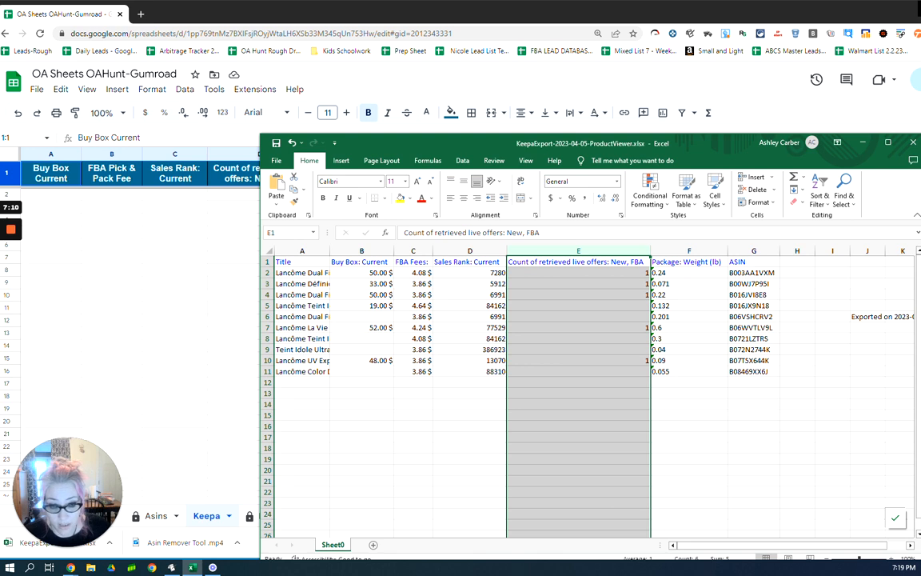
pyautogui.moveTo(650, 252); pyautogui.dragTo(569, 251)
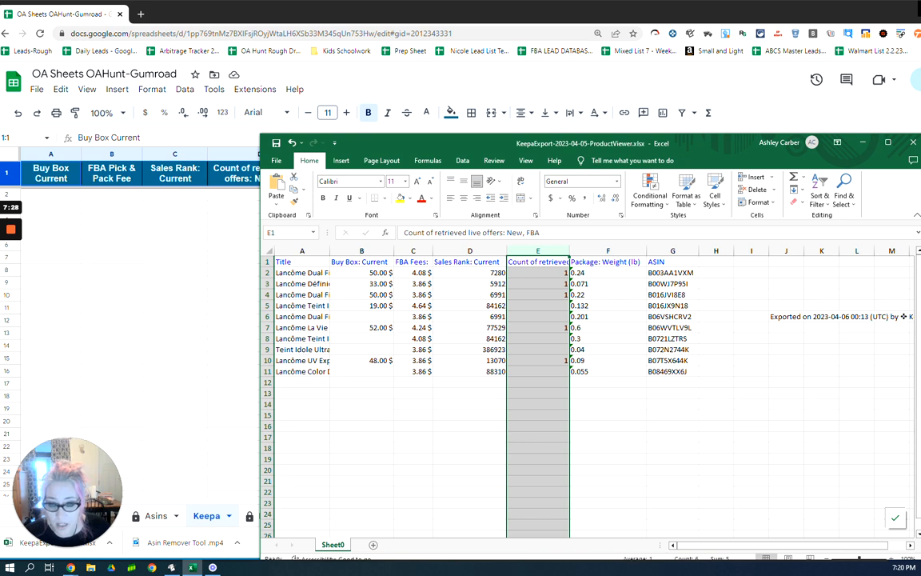
# - Copy the Buy Box through Package Weight data, B1:F11, from the Excel export into the Keepa sheet in Google Sheets, starting at A2
pyautogui.moveTo(361, 261); pyautogui.dragTo(608, 371)
pyautogui.rightClick(430, 294)
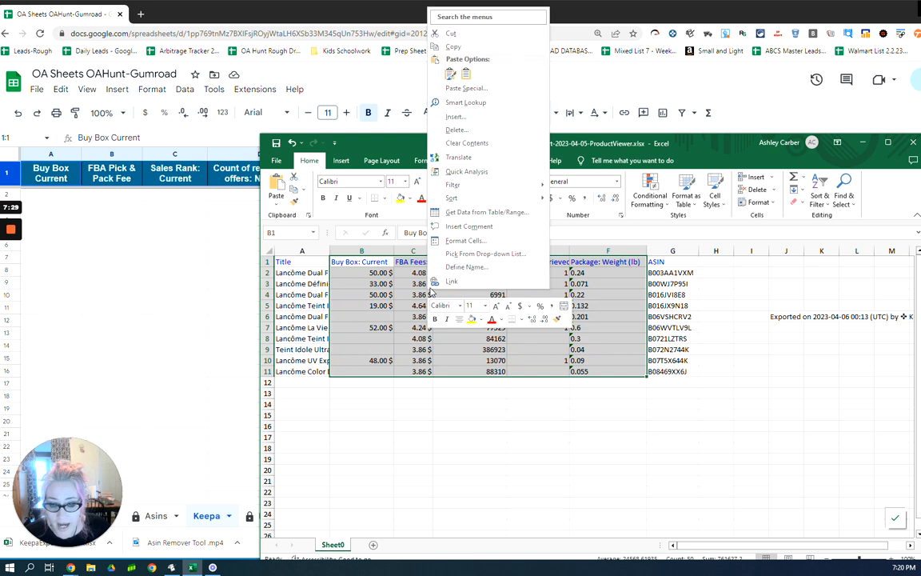
pyautogui.click(462, 47)
pyautogui.click(44, 200)
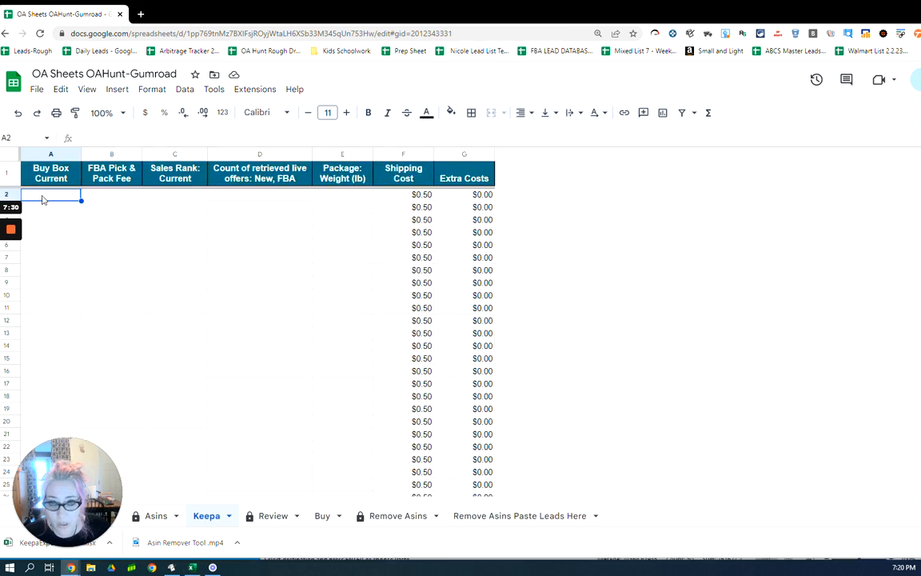
pyautogui.rightClick(44, 200)
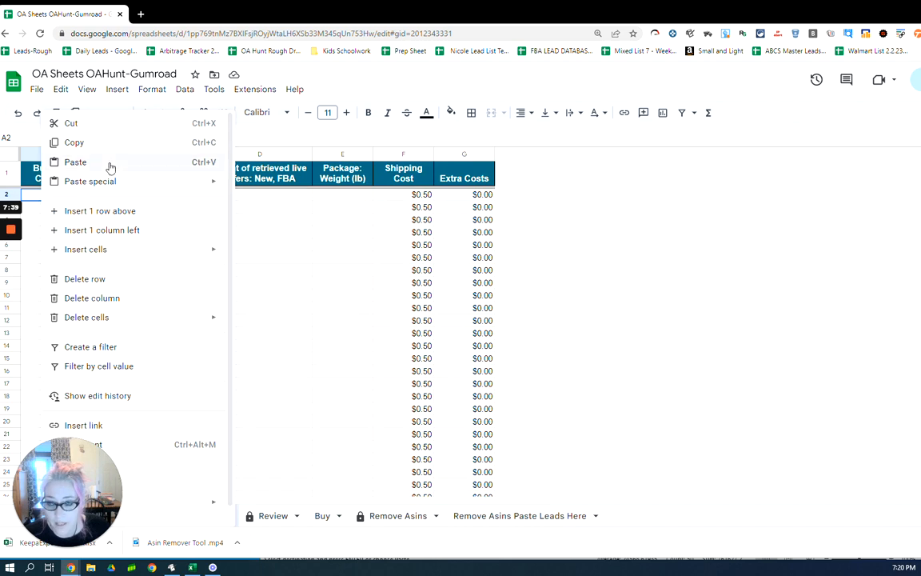
pyautogui.click(111, 162)
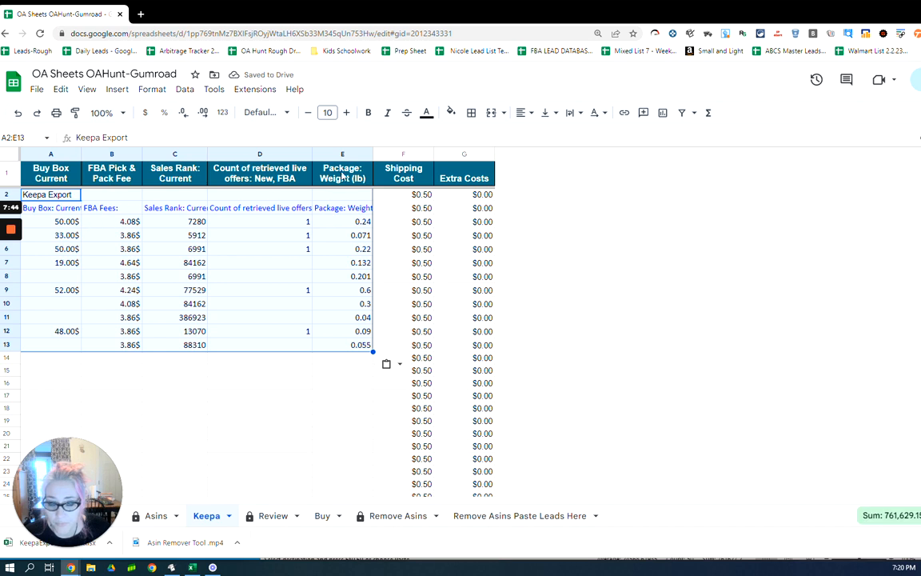
pyautogui.click(523, 173)
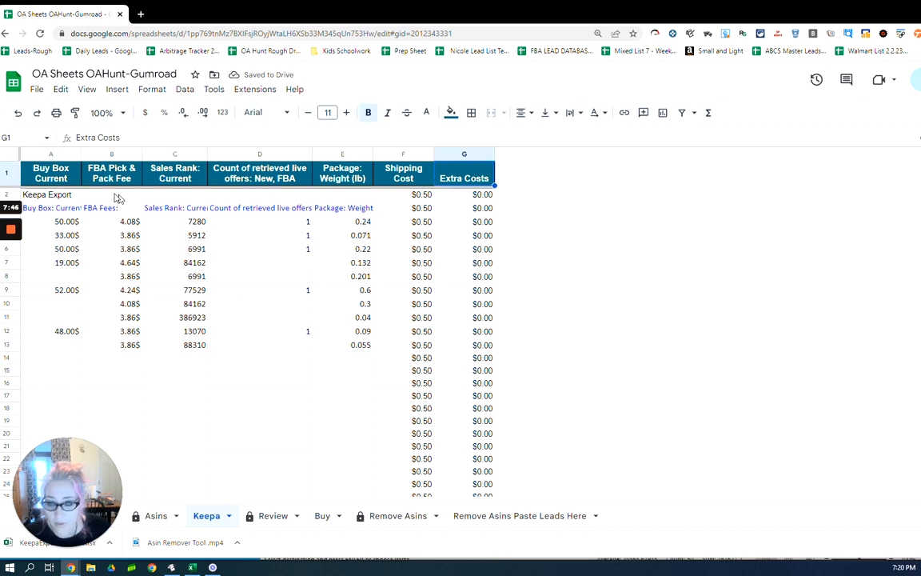
# - Delete the pasted title and header cells A2:E3, shifting the data below them up
pyautogui.click(49, 196)
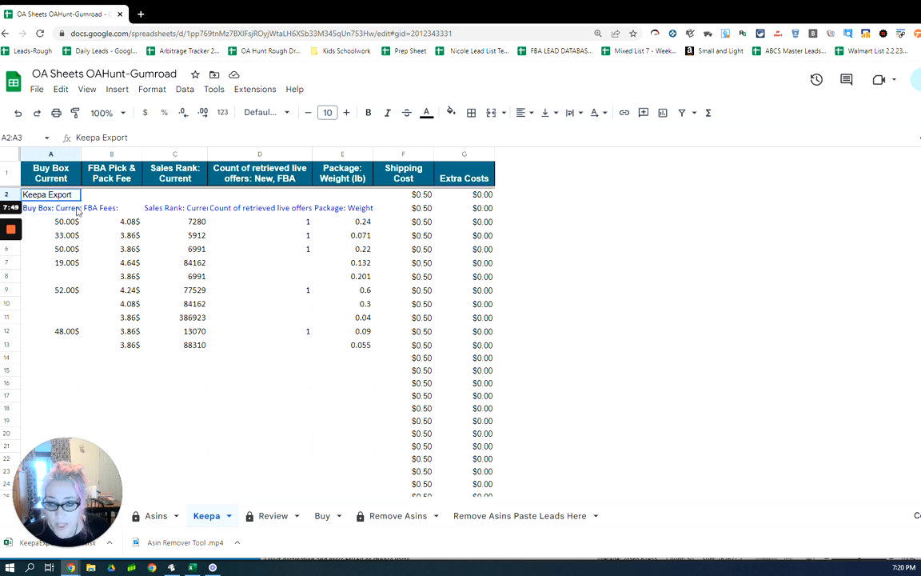
pyautogui.keyDown('shift'); pyautogui.click(360, 209); pyautogui.keyUp('shift')
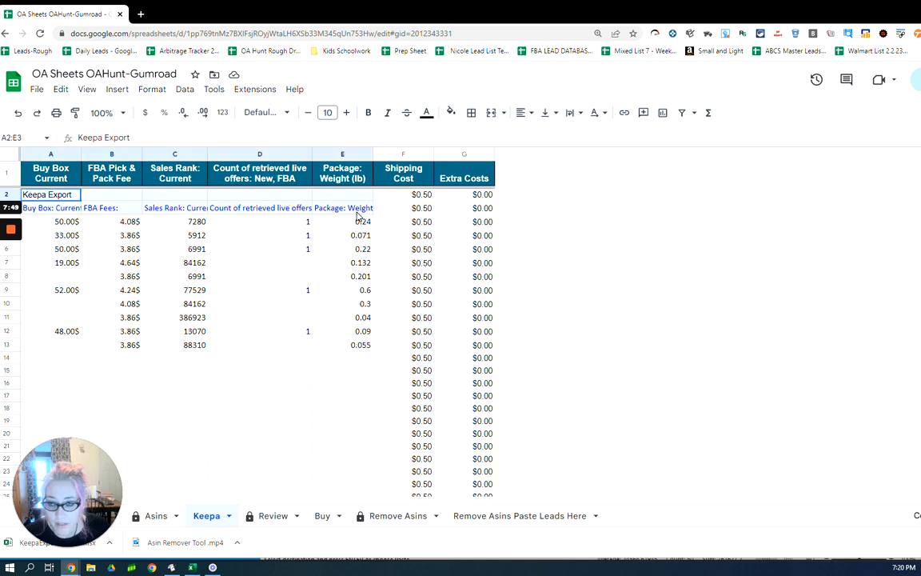
pyautogui.rightClick(112, 202)
pyautogui.moveTo(216, 353)
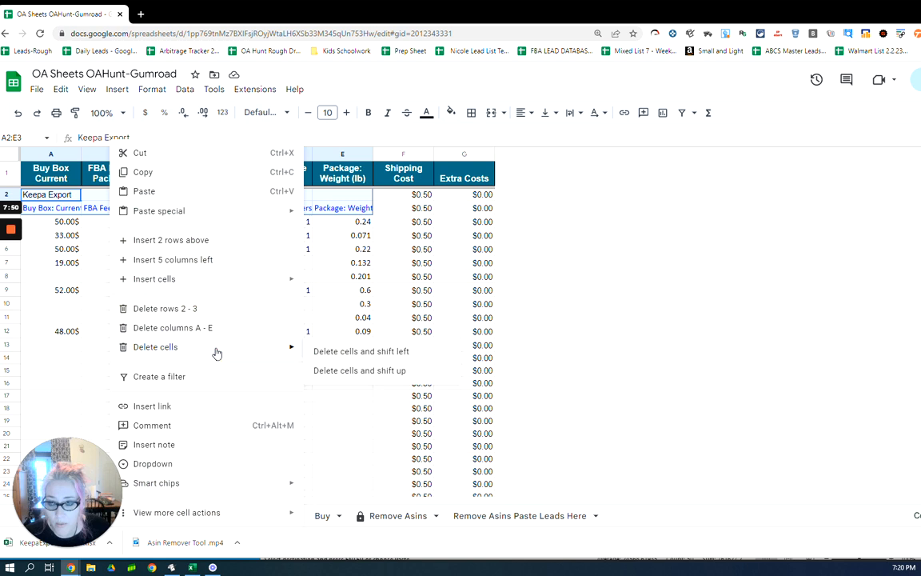
pyautogui.click(353, 371)
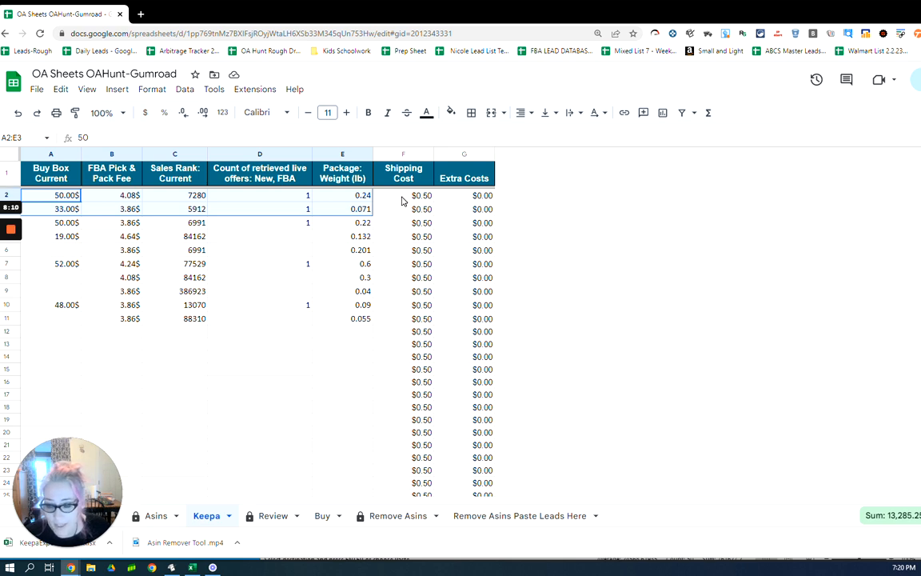
# - Set the Shipping Cost to 0.26 in row 2 and fill it down through row 11
pyautogui.click(405, 199)
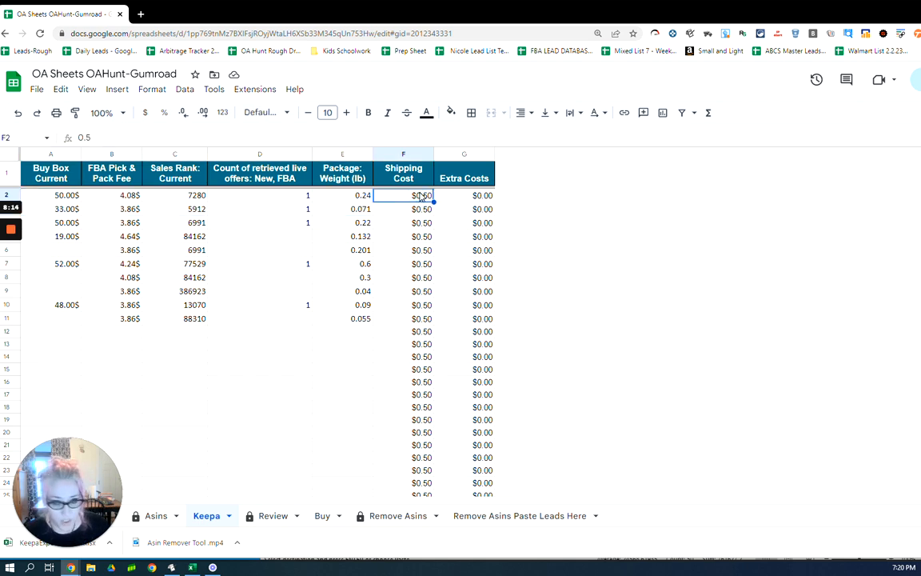
pyautogui.write('0.26')
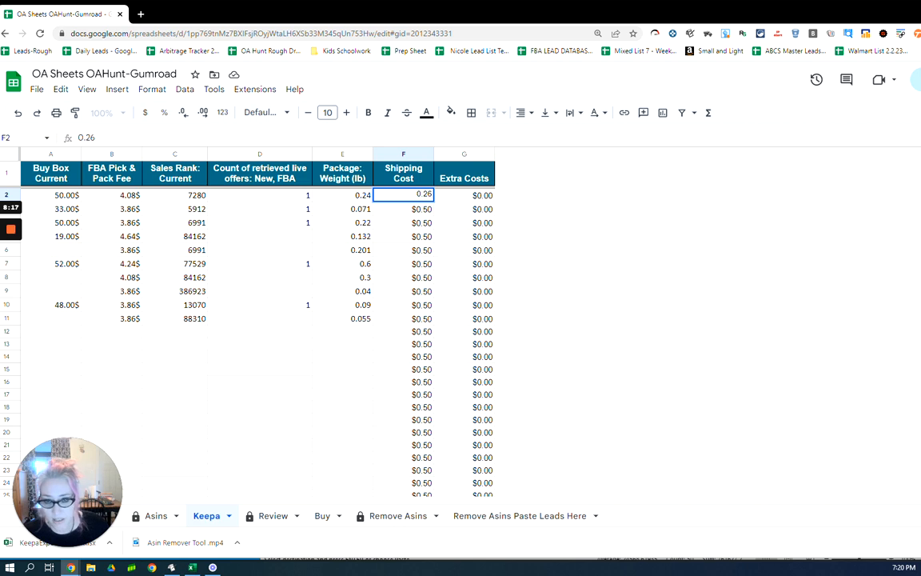
pyautogui.press('Return')
pyautogui.press('Up')
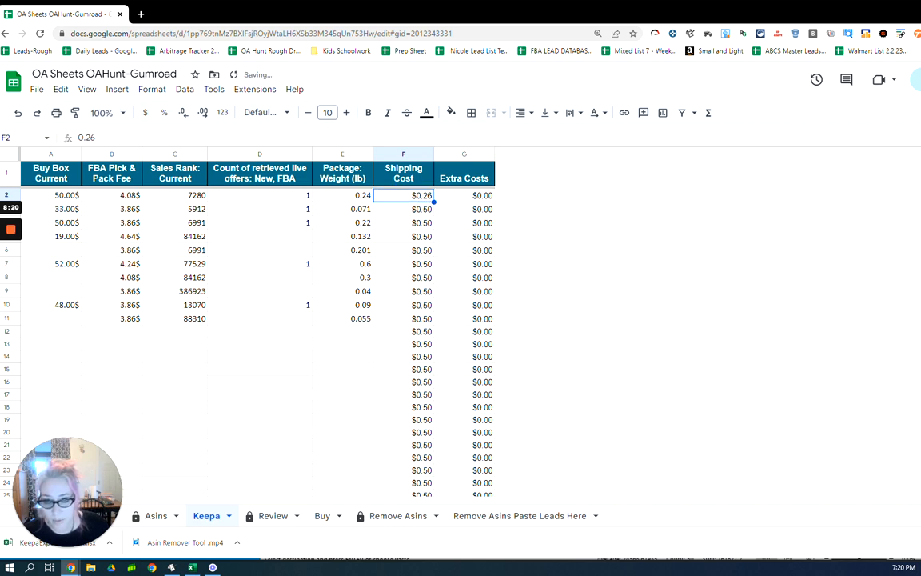
pyautogui.moveTo(433, 202); pyautogui.dragTo(434, 322)
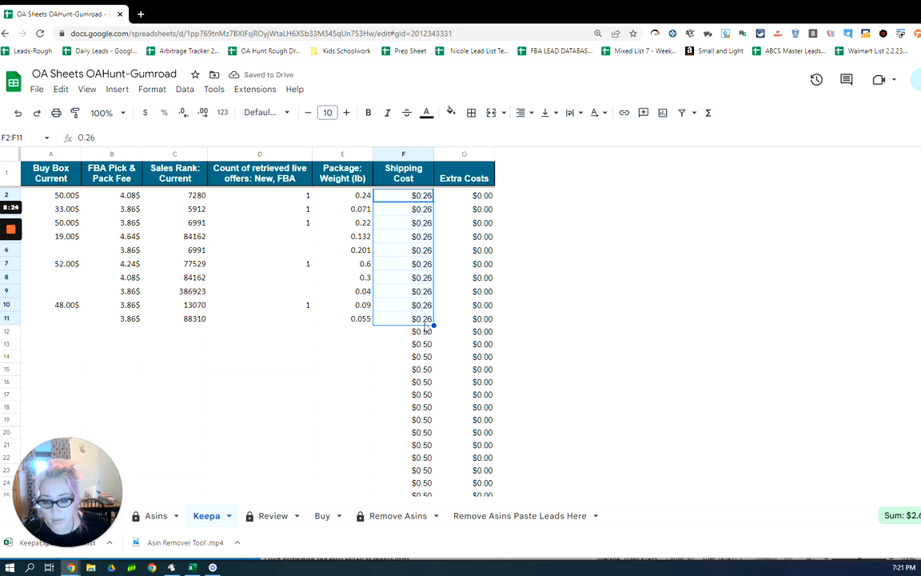
# - Set the Shipping Cost in row 2 to 0.50 and fill it down through row 12
pyautogui.click(418, 198)
pyautogui.write('0.50')
pyautogui.press('Return')
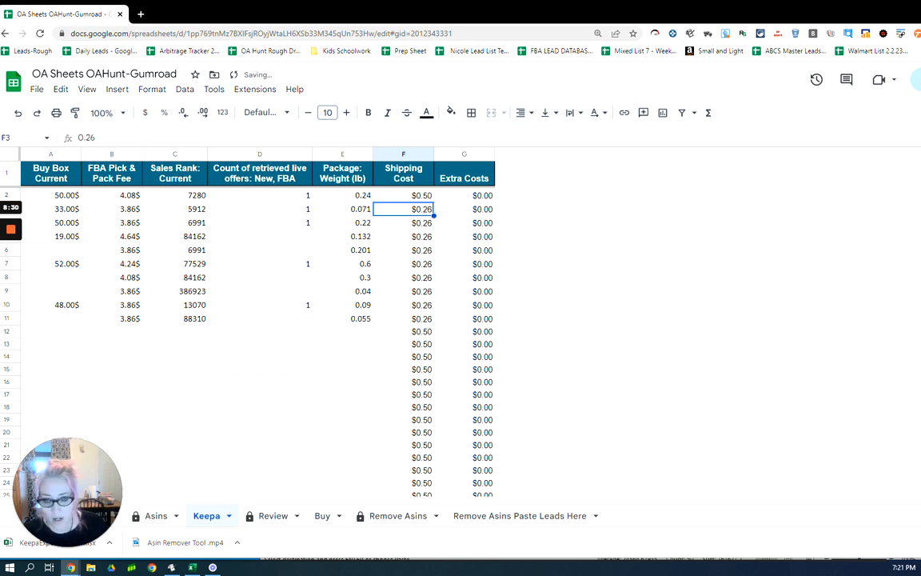
pyautogui.click(425, 197)
pyautogui.moveTo(434, 201); pyautogui.dragTo(433, 328)
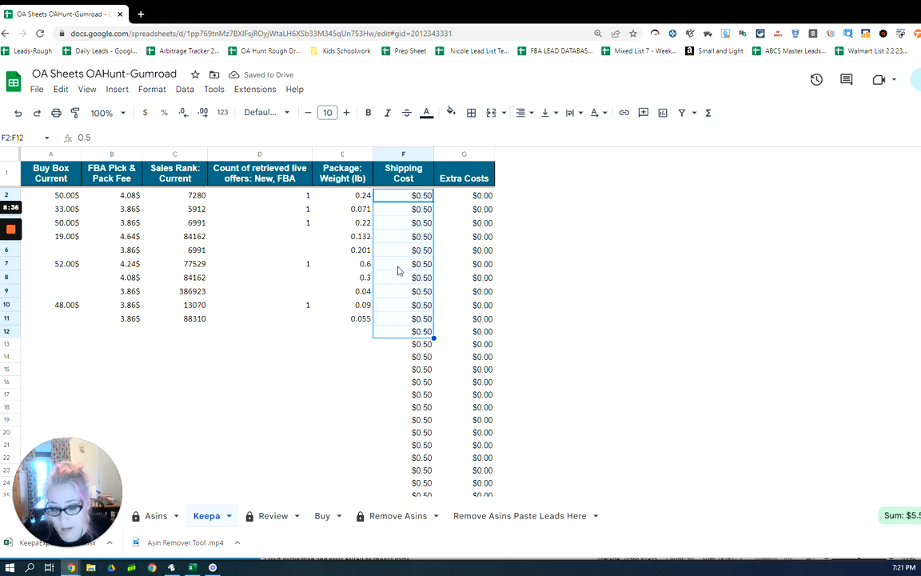
pyautogui.click(362, 333)
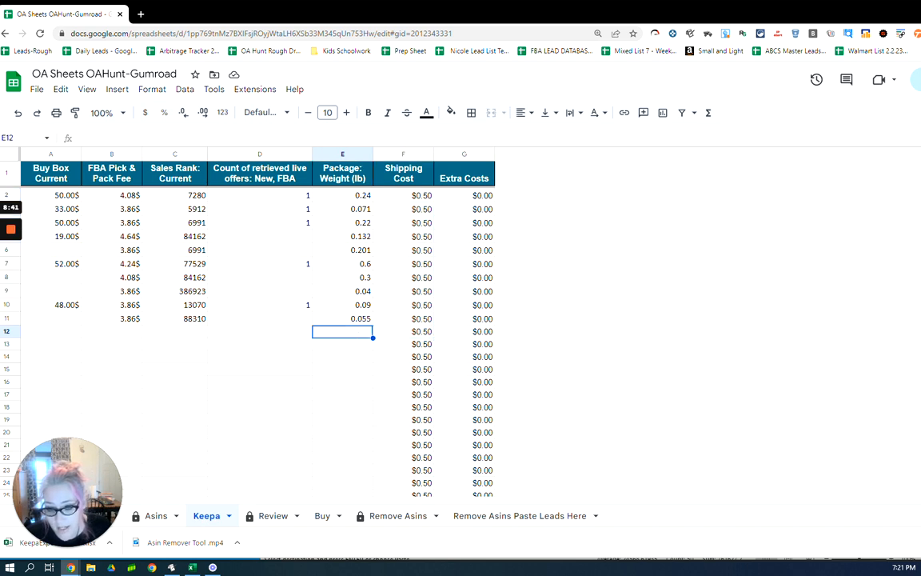
pyautogui.click(468, 196)
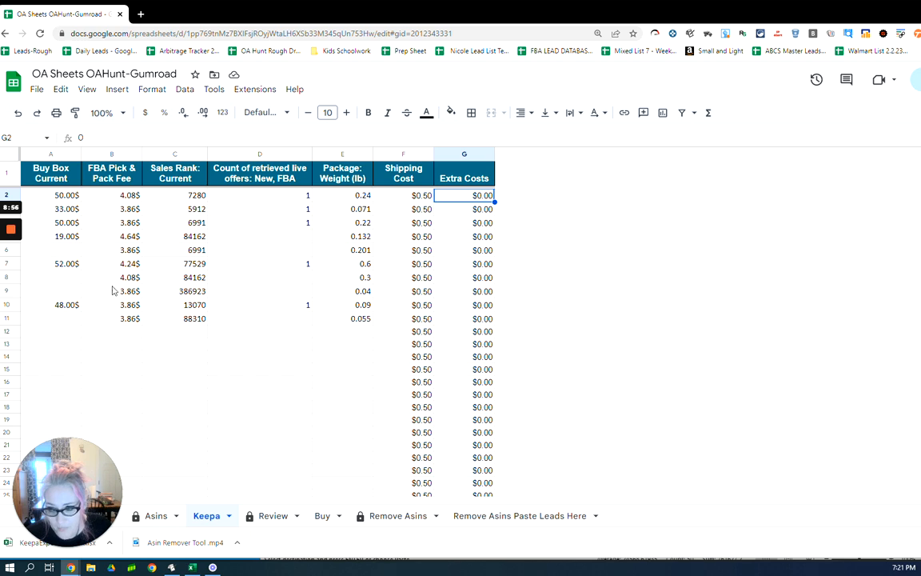
pyautogui.click(58, 254)
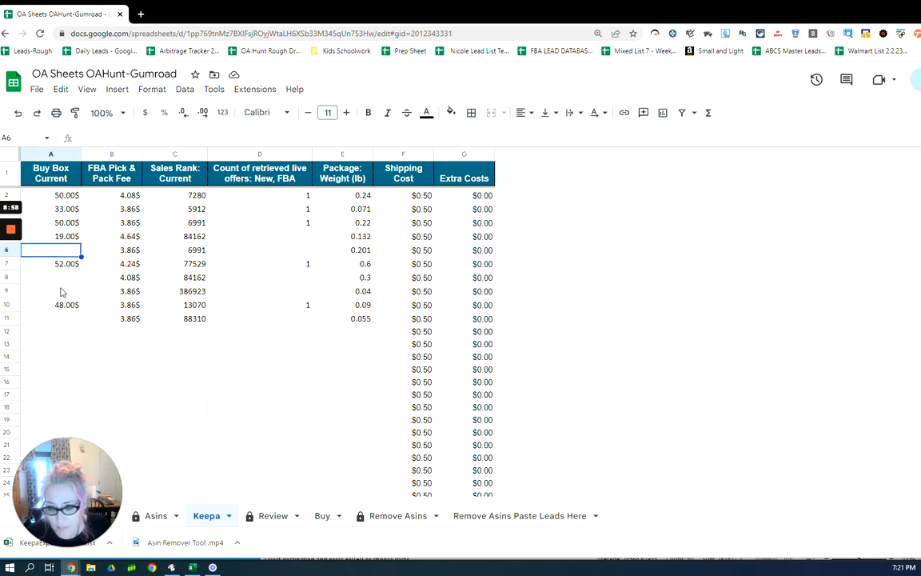
pyautogui.click(57, 280)
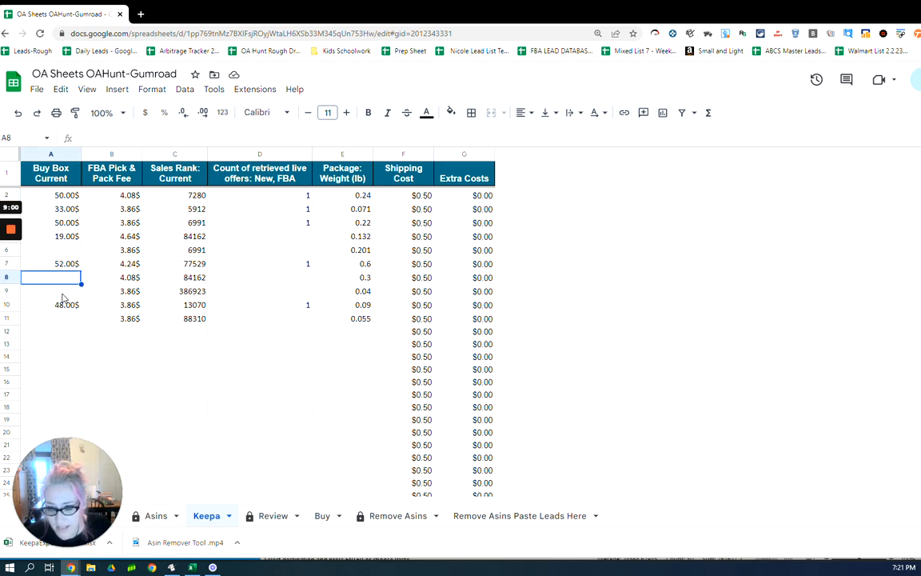
pyautogui.click(62, 292)
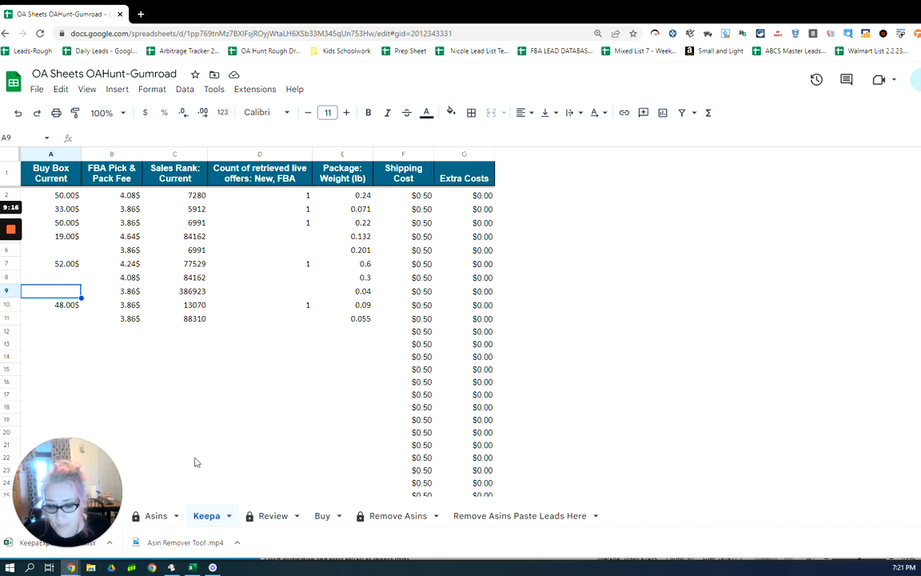
# - Open the Review sheet and examine the leads' Buy Box prices, total fees, net profit and ROI from the first row
pyautogui.click(279, 519)
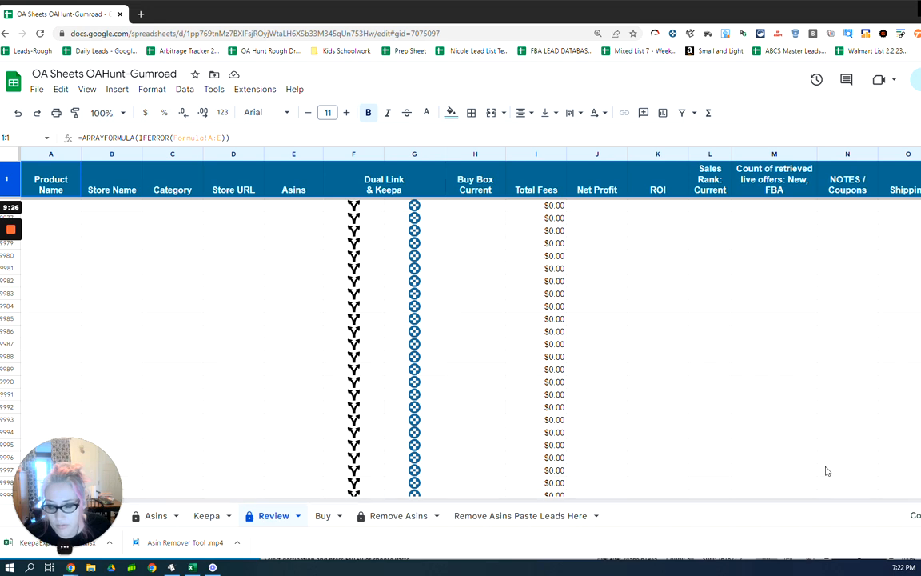
pyautogui.moveTo(66, 487); pyautogui.dragTo(256, 479)
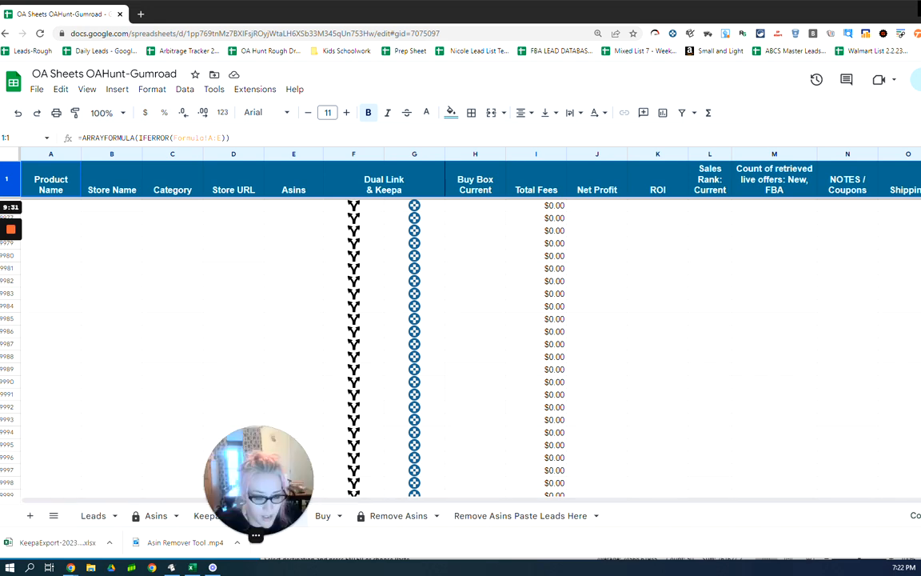
pyautogui.moveTo(920, 480); pyautogui.dragTo(919, 168)
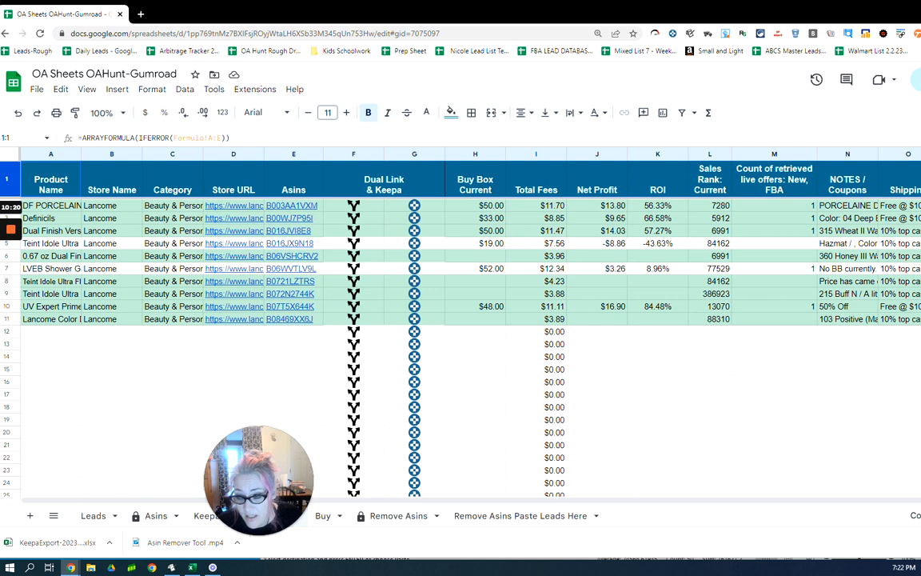
# - Copy lead rows 8 to 11 from the Review sheet and paste them into the Buy sheet starting at cell A9976
pyautogui.moveTo(10, 281); pyautogui.dragTo(9, 319)
pyautogui.rightClick(10, 296)
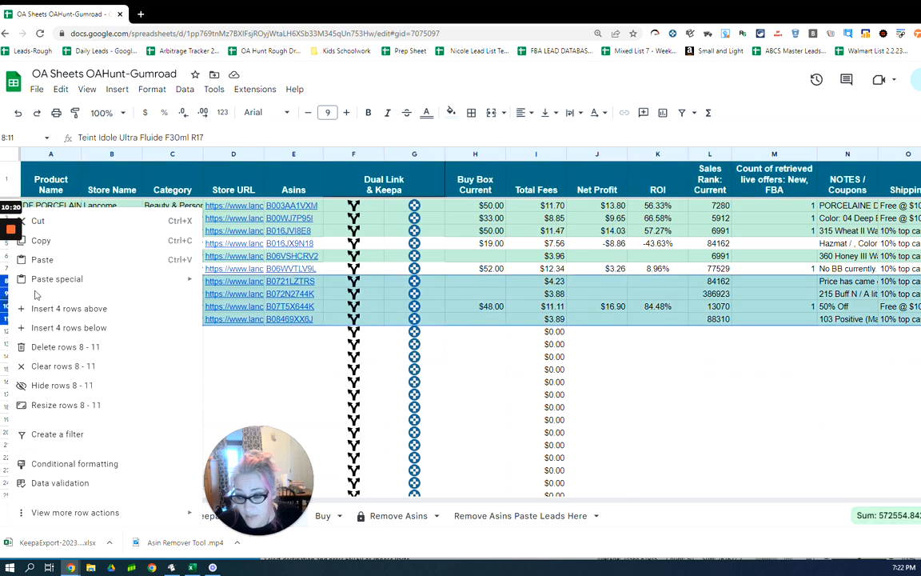
pyautogui.click(55, 242)
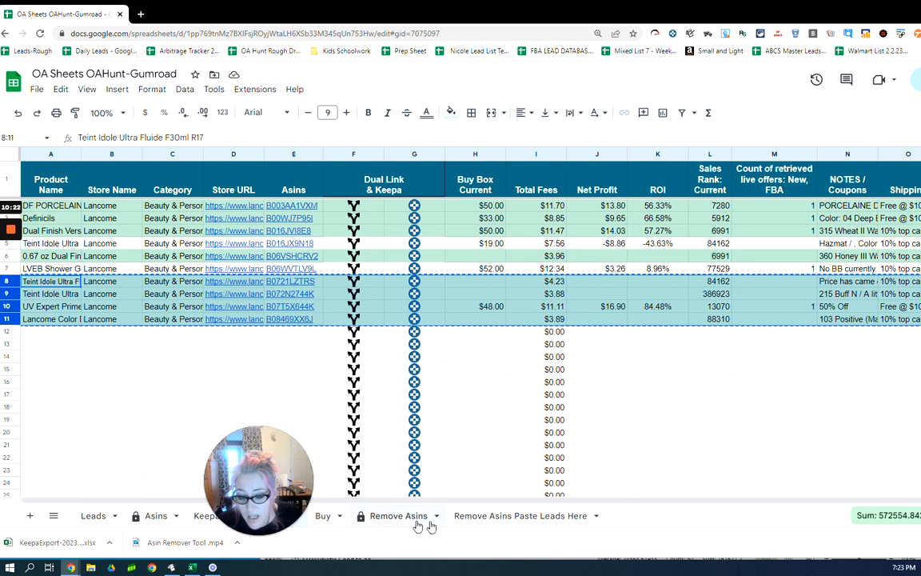
pyautogui.click(322, 517)
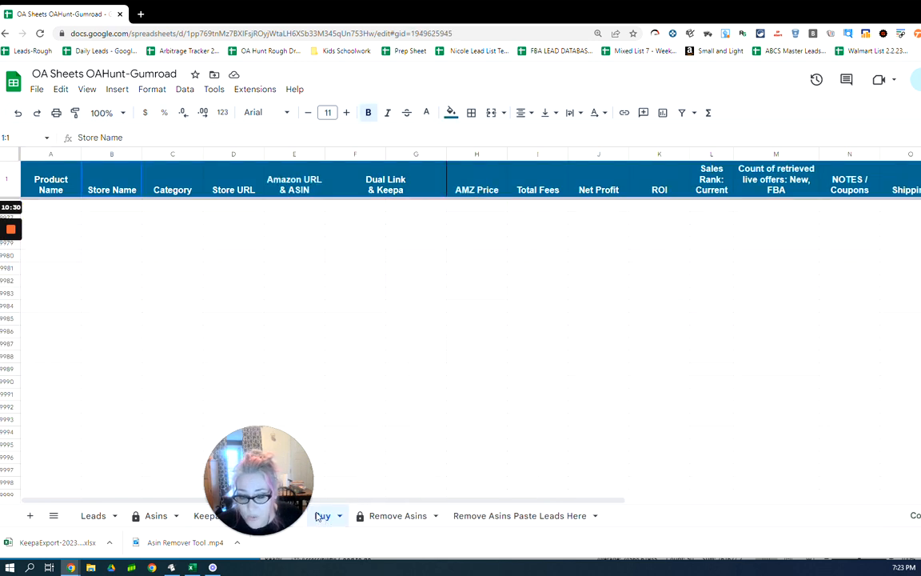
pyautogui.click(36, 206)
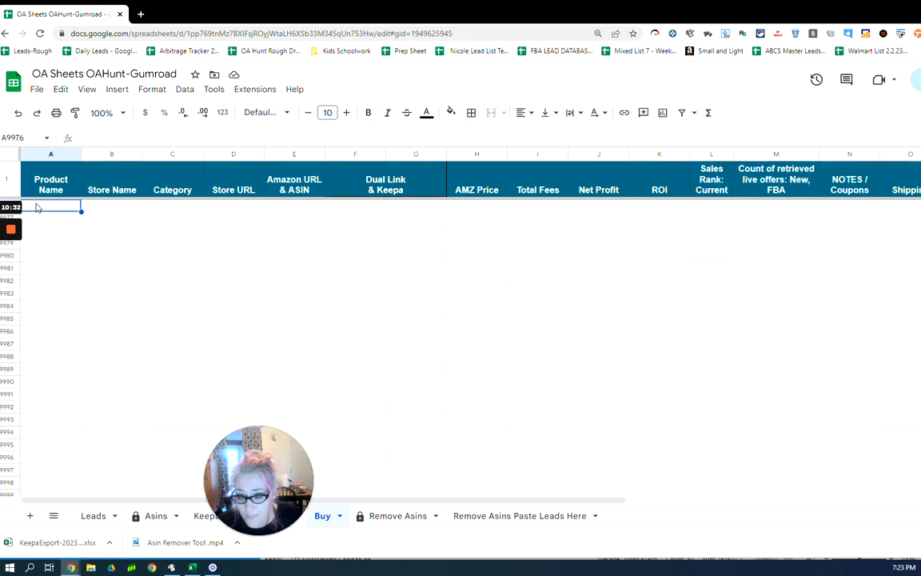
pyautogui.rightClick(40, 209)
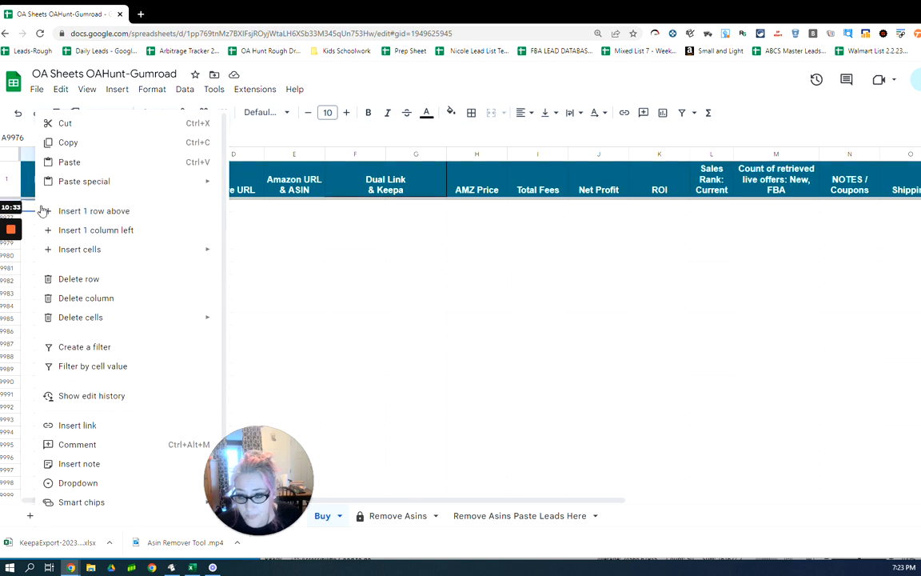
pyautogui.click(72, 163)
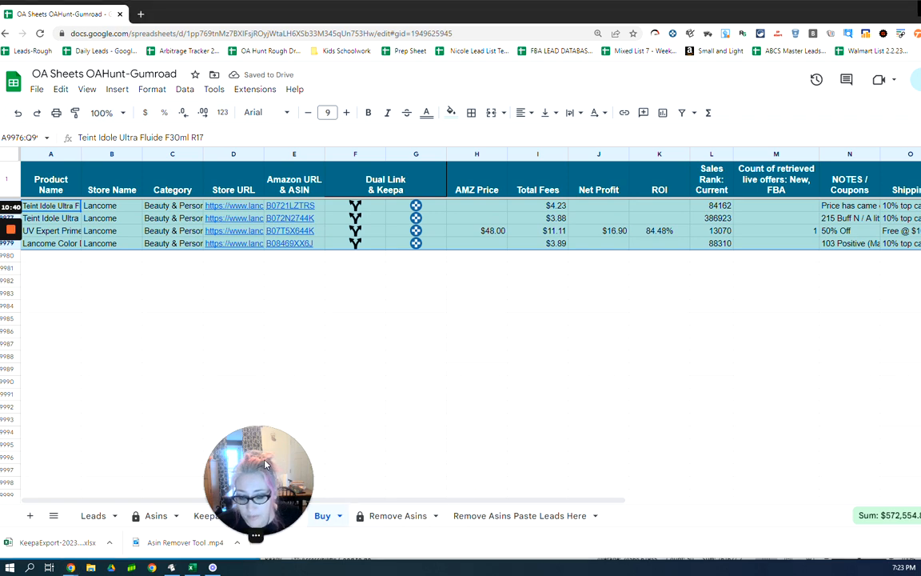
# - Compare the leads on the Review sheet with the copied rows on the Buy sheet and preview the first copied lead's Amazon link
pyautogui.moveTo(255, 458); pyautogui.dragTo(180, 442)
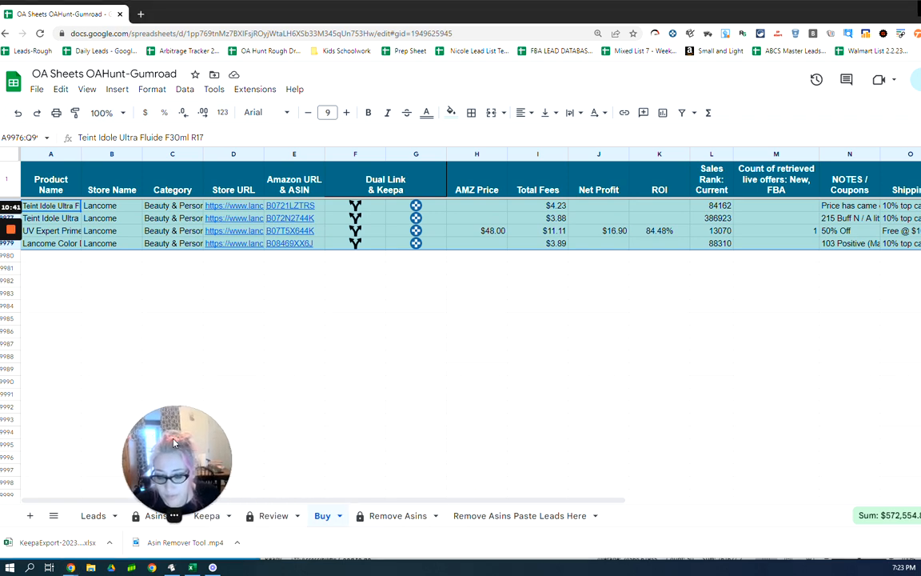
pyautogui.click(281, 520)
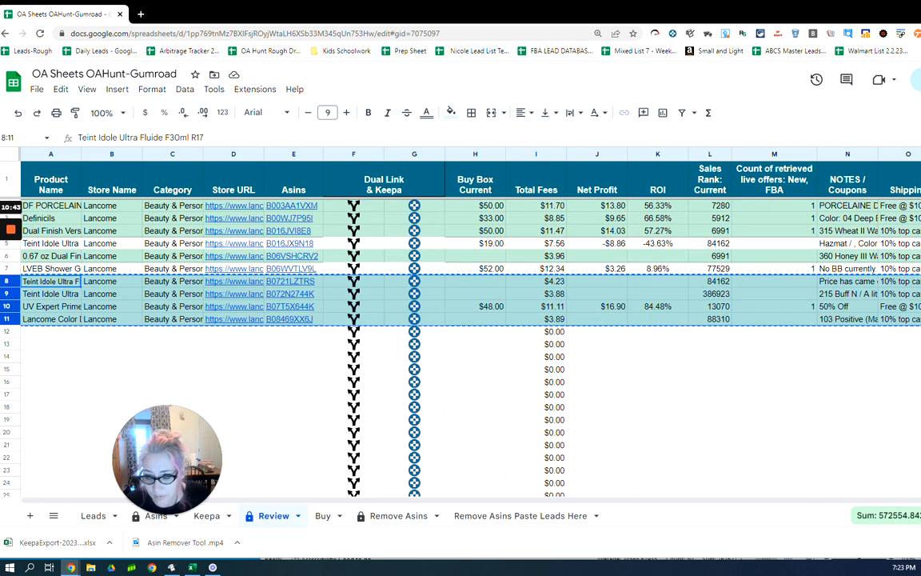
pyautogui.click(16, 205)
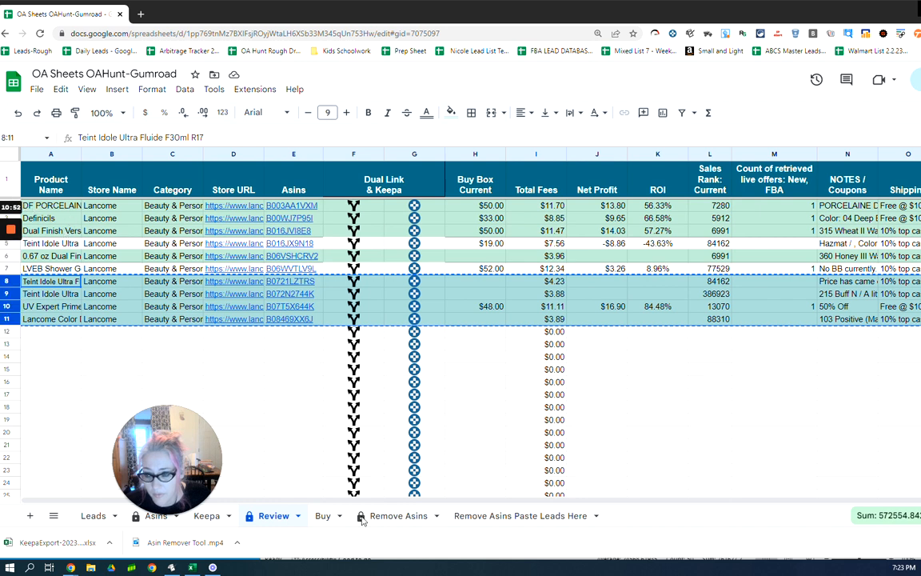
pyautogui.click(320, 517)
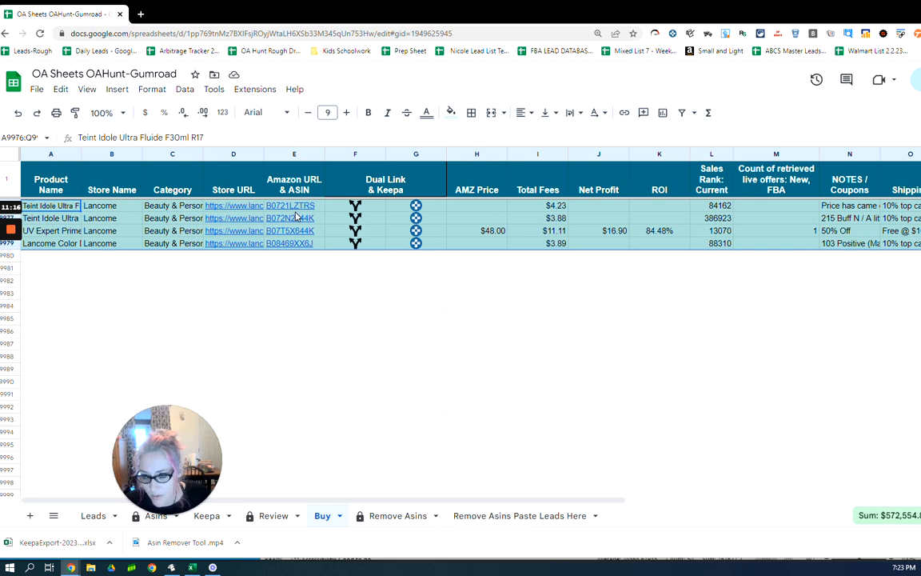
pyautogui.press('Down')
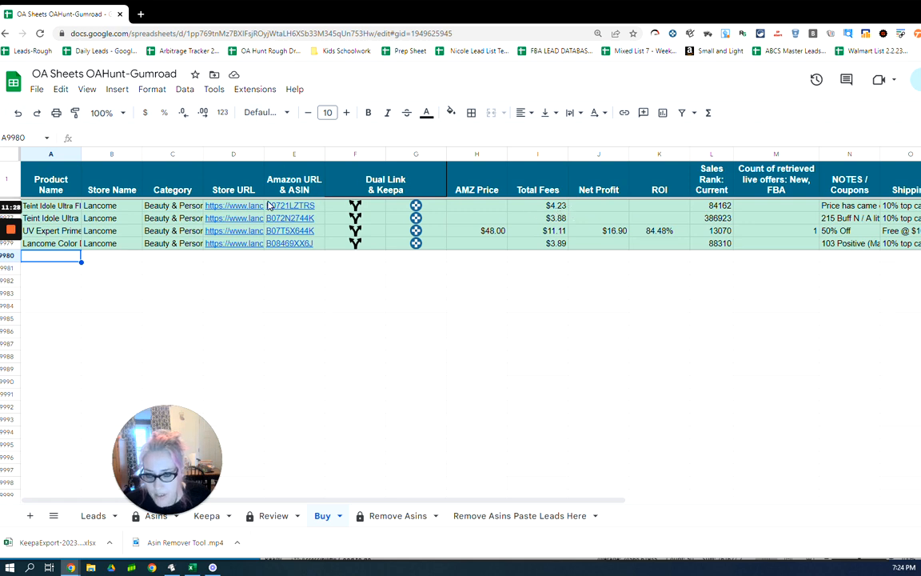
pyautogui.moveTo(272, 206)
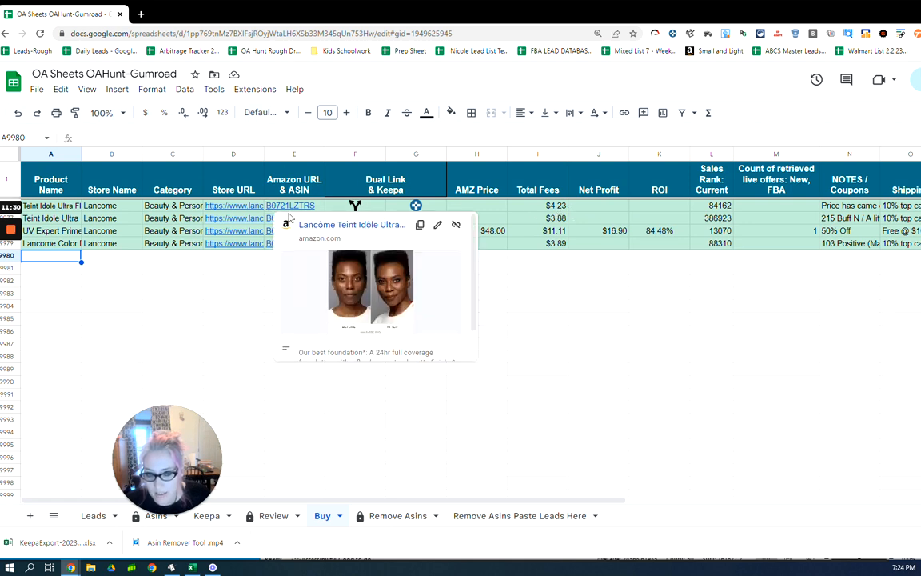
pyautogui.moveTo(228, 243)
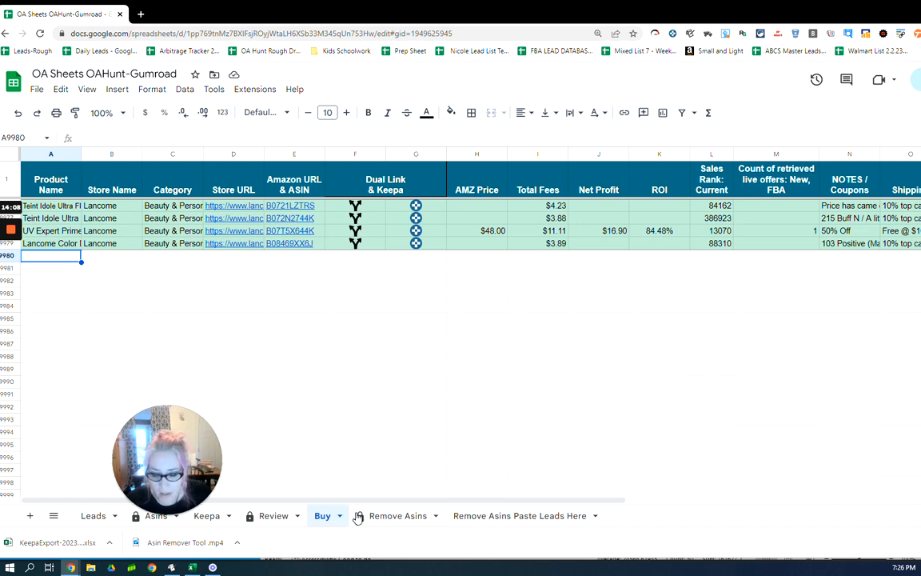
# - Open the Remove Asins sheet to examine its instructions and the list of ASINs without a Keepa result
pyautogui.click(408, 520)
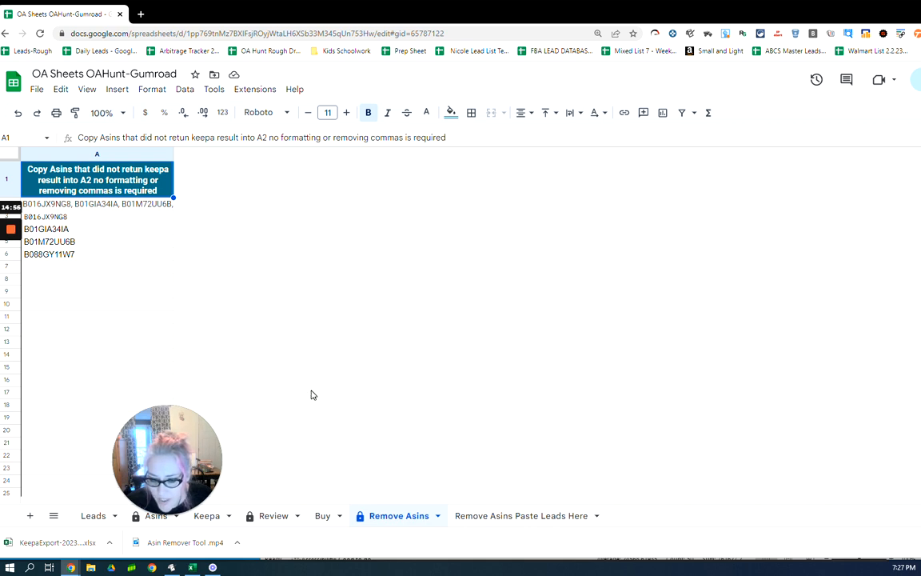
pyautogui.moveTo(6, 233)
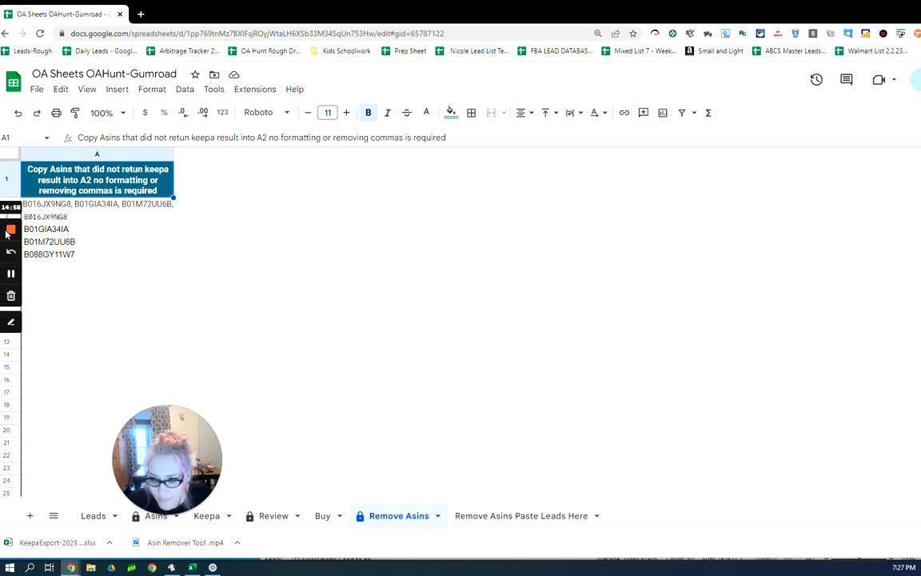